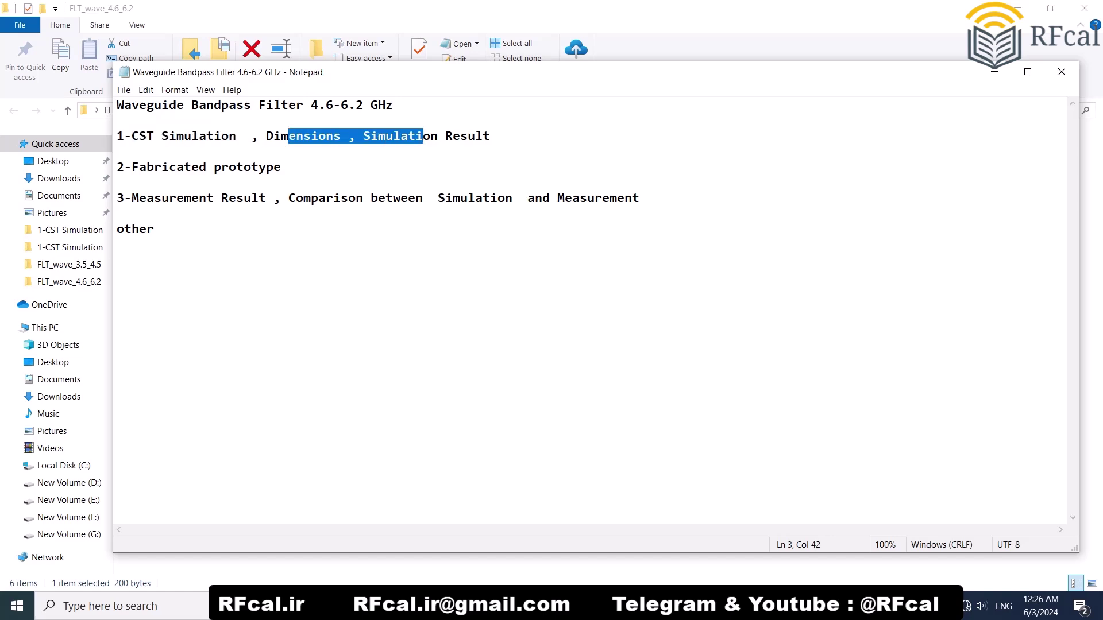
# Step: Review the notes' items on the fabricated prototype and the measurement comparison, and minimize the text file
pyautogui.moveTo(154, 168); pyautogui.dragTo(280, 167)
pyautogui.click(229, 167)
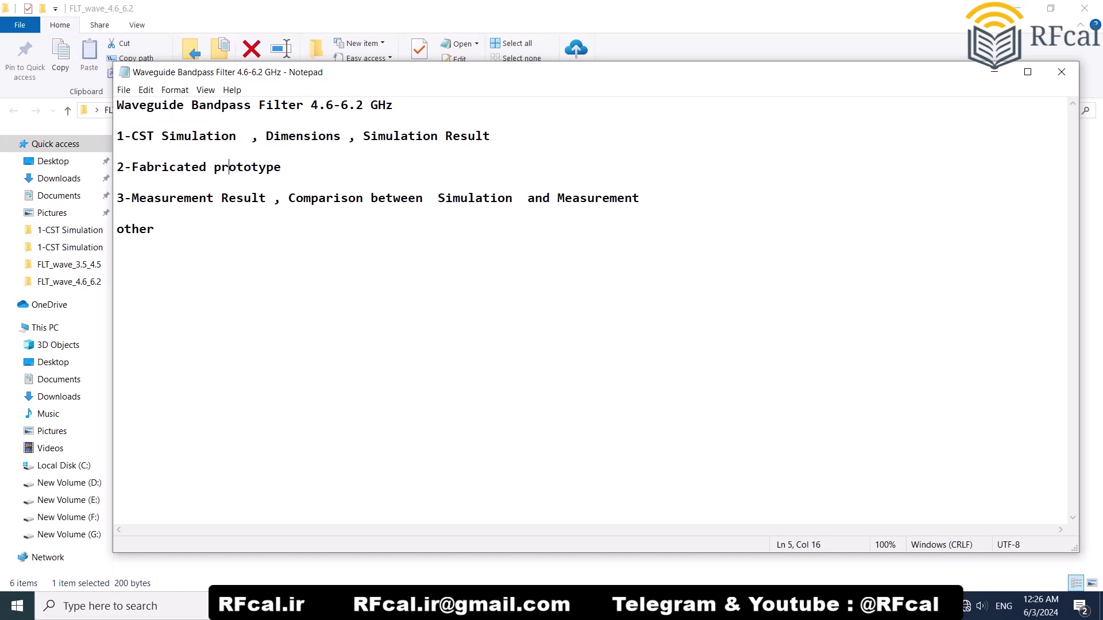
pyautogui.moveTo(153, 198); pyautogui.dragTo(643, 214)
pyautogui.click(334, 198)
pyautogui.click(994, 72)
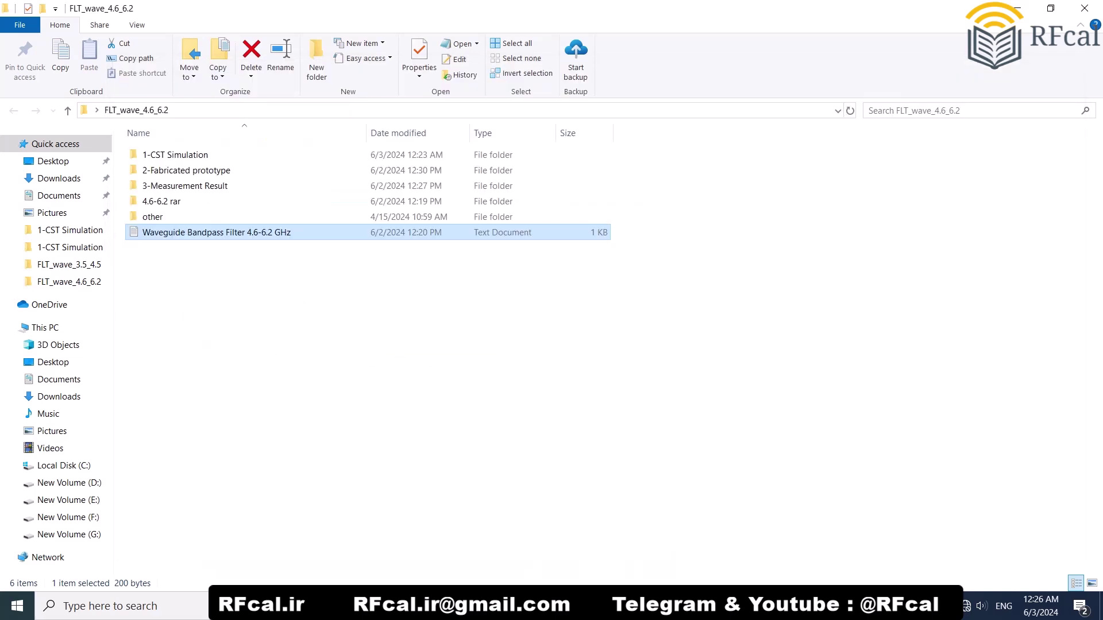
# Step: Open the FLT_Wave_4.6-6.2_built CST Studio file from the 1-CST Simulation folder
pyautogui.click(175, 155)
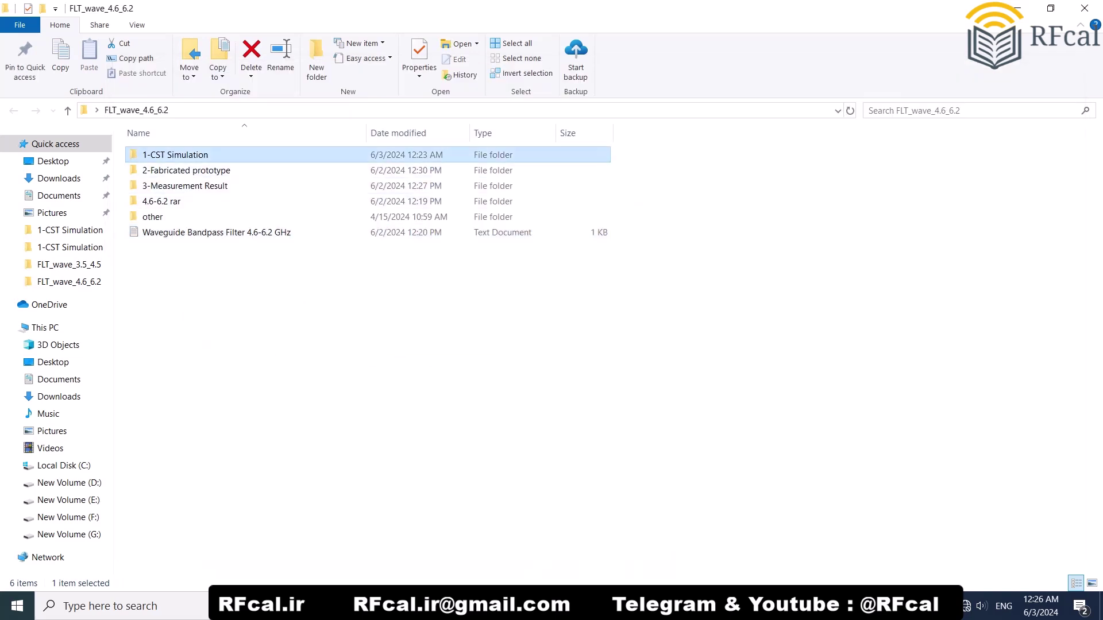
pyautogui.press('Return')
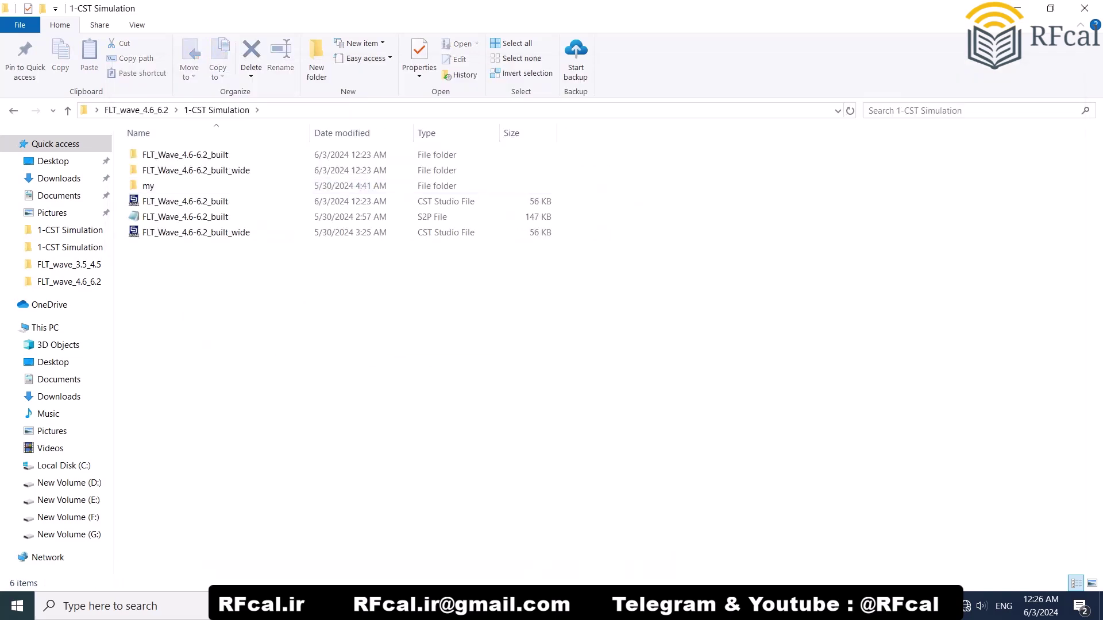
pyautogui.click(185, 202)
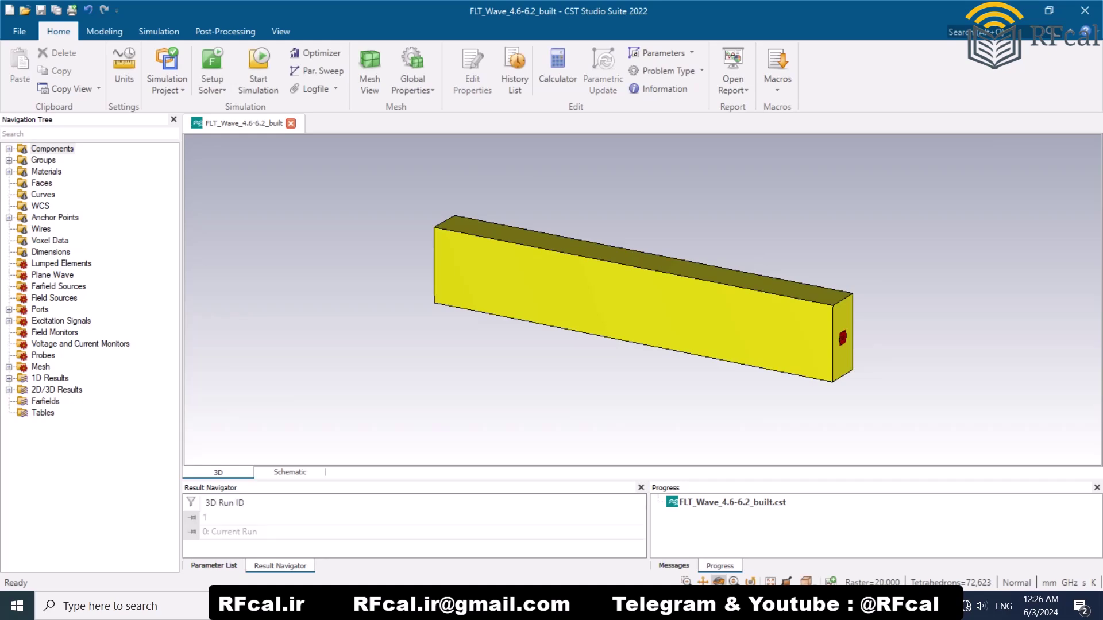
# Step: Add a distance dimension along the long lower edge of the waveguide filter's broad face
pyautogui.moveTo(497, 298)
pyautogui.mouseDown()
pyautogui.moveTo(678, 298)
pyautogui.moveTo(500, 298)
pyautogui.mouseUp()
pyautogui.moveTo(660, 322); pyautogui.dragTo(637, 304)
pyautogui.moveTo(484, 264); pyautogui.dragTo(581, 289)
pyautogui.click(281, 31)
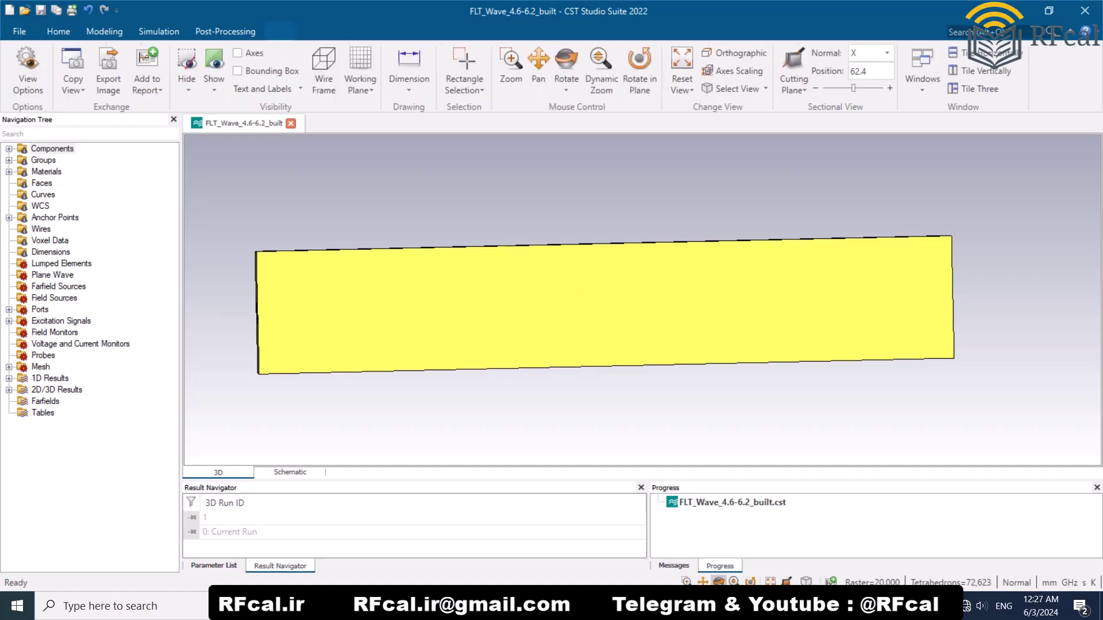
pyautogui.click(409, 66)
pyautogui.click(581, 288)
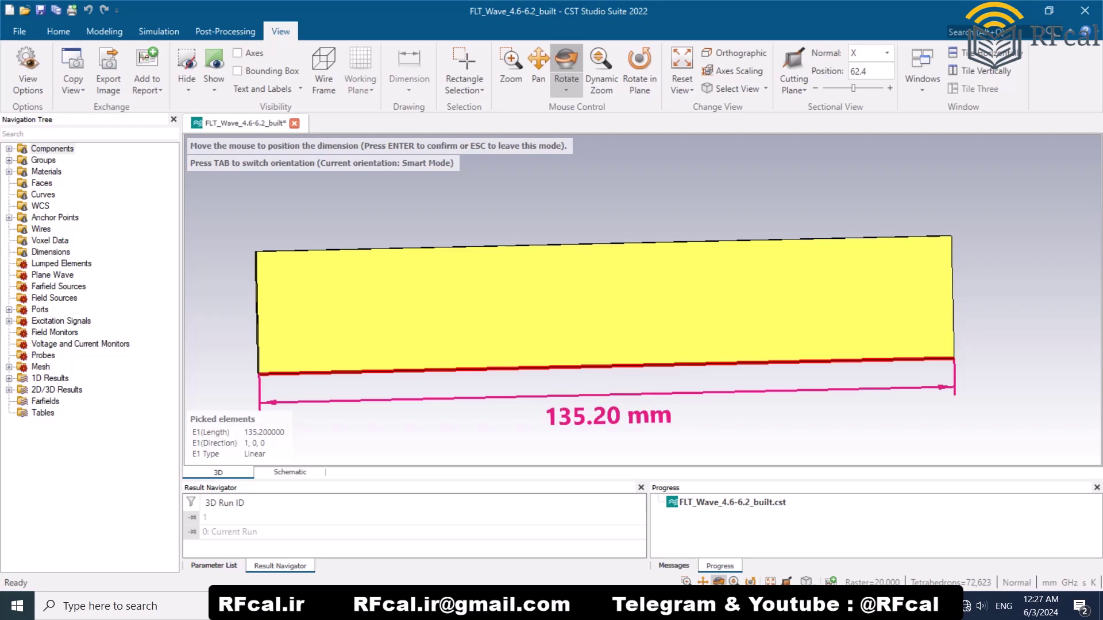
pyautogui.press('Return')
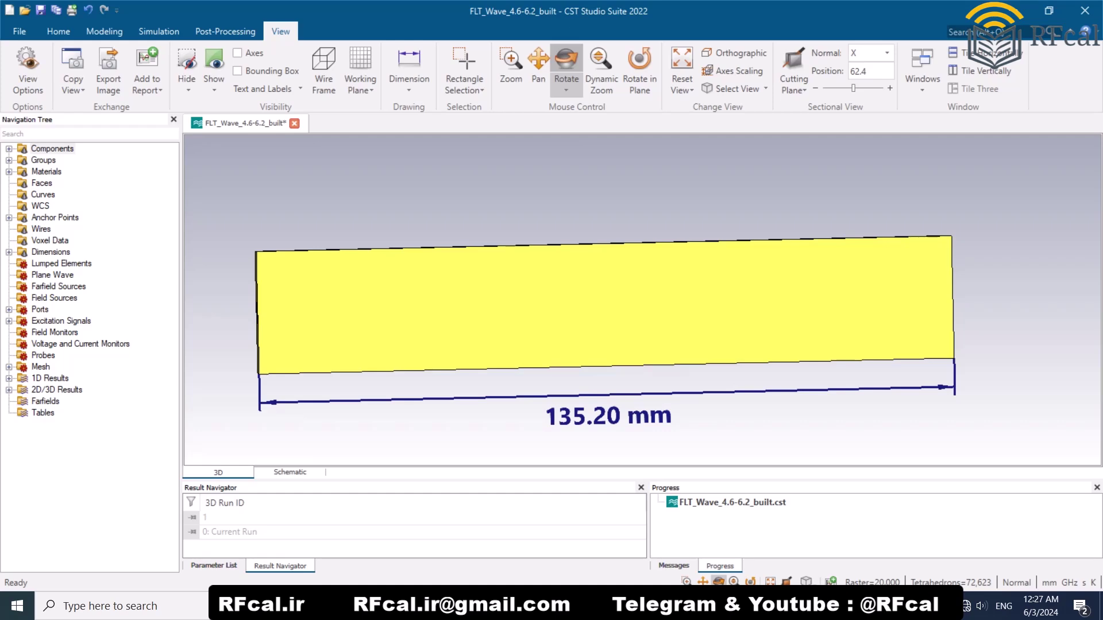
# Step: Add a distance dimension along the longer edge of the filter's port end face
pyautogui.moveTo(661, 418); pyautogui.dragTo(557, 418)
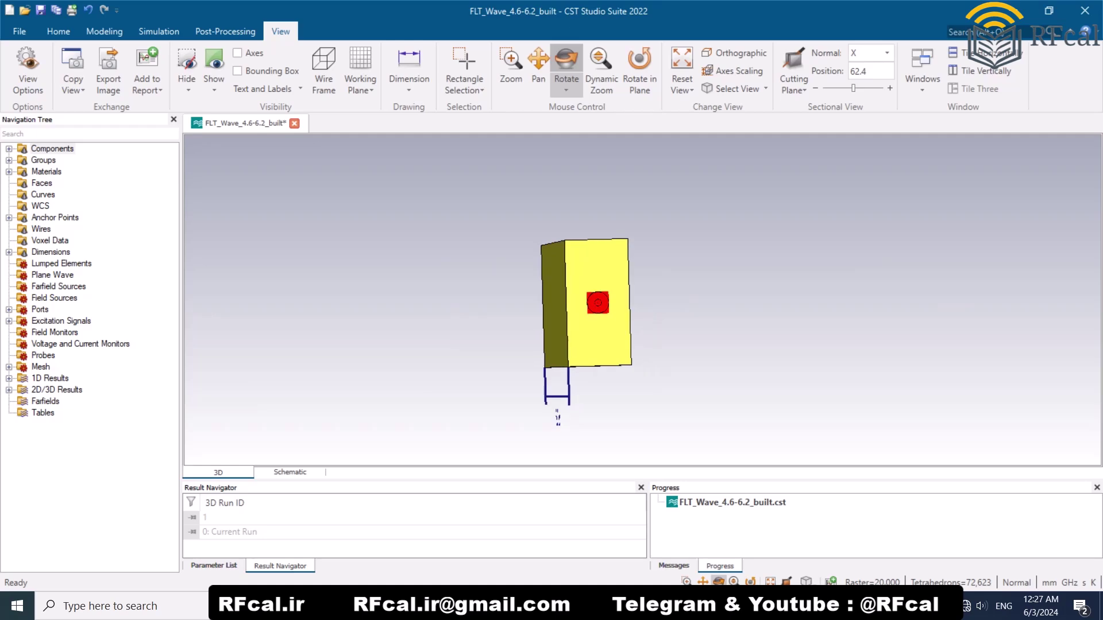
pyautogui.click(408, 64)
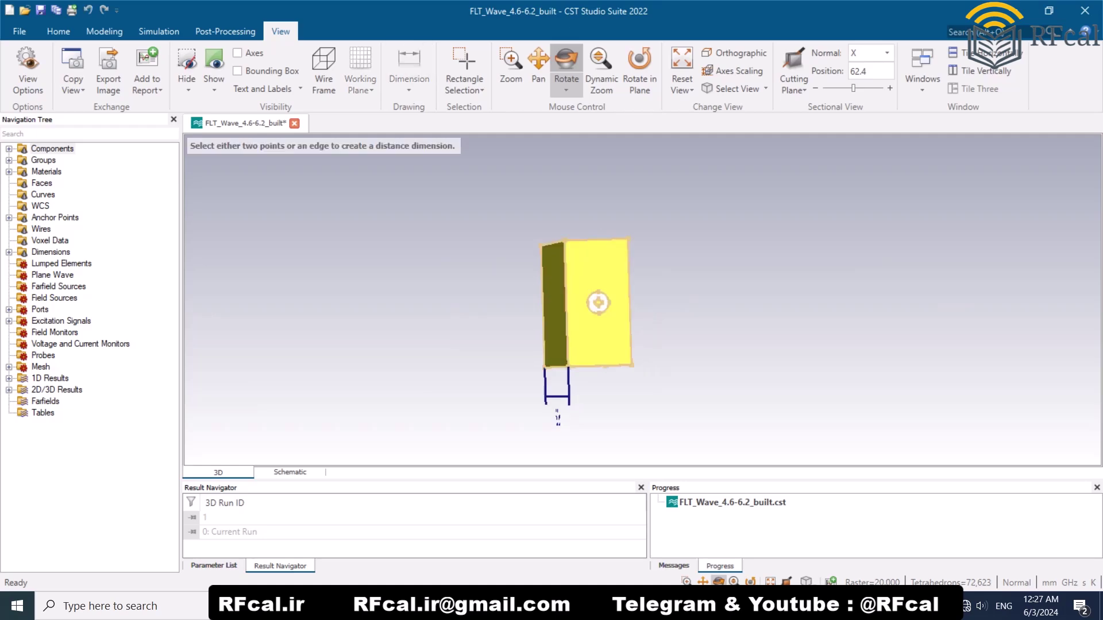
pyautogui.click(630, 305)
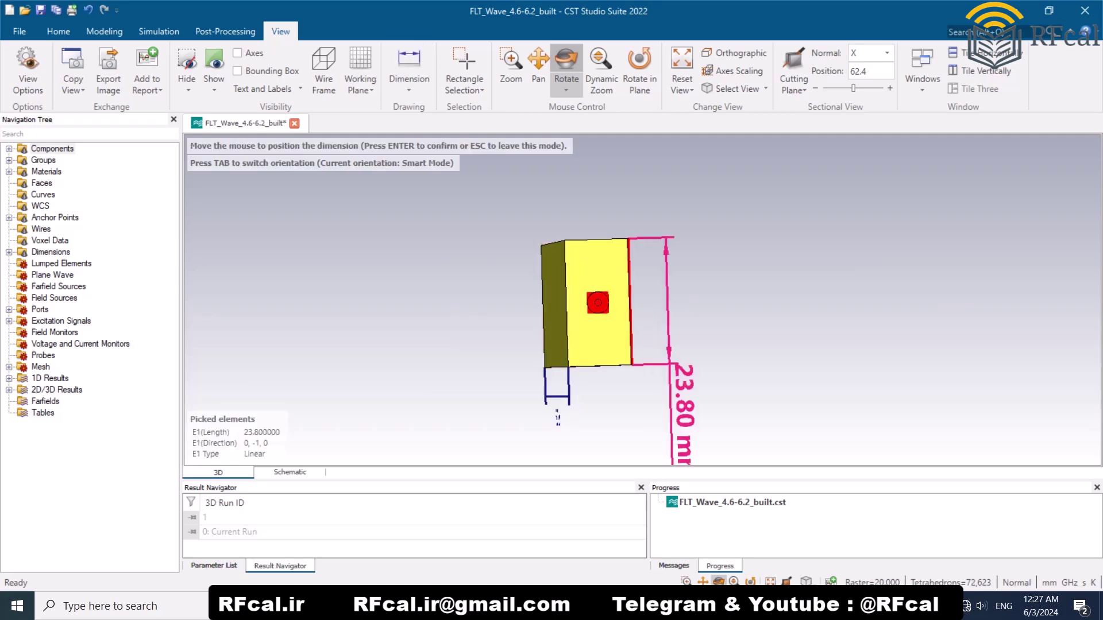
pyautogui.press('Return')
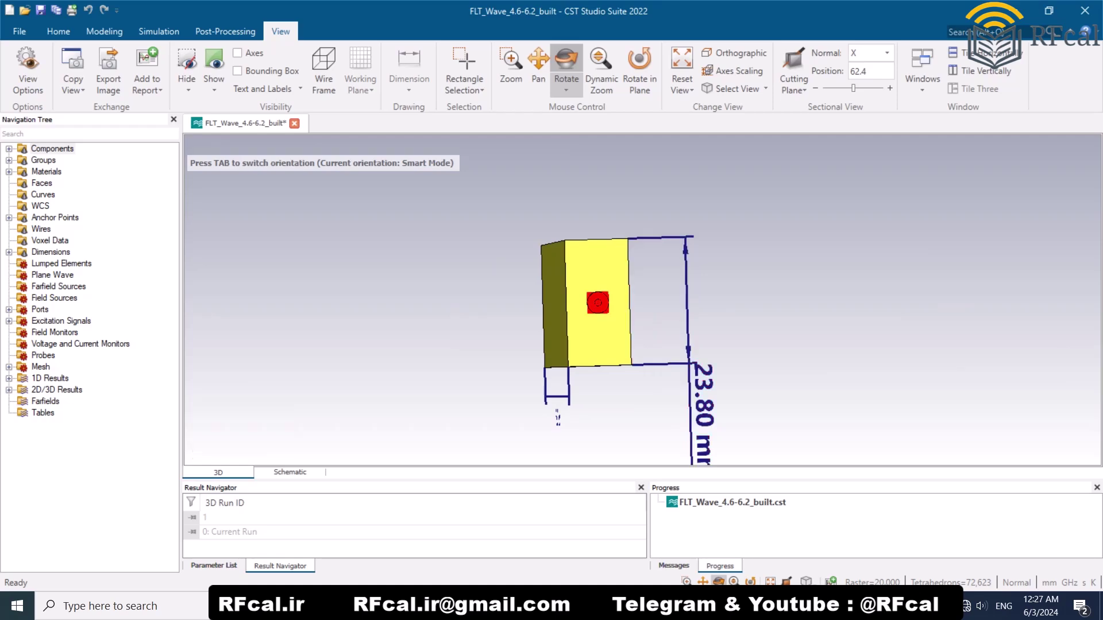
# Step: Add a distance dimension along the shorter lower edge of the filter's port end face
pyautogui.moveTo(565, 400); pyautogui.dragTo(542, 400)
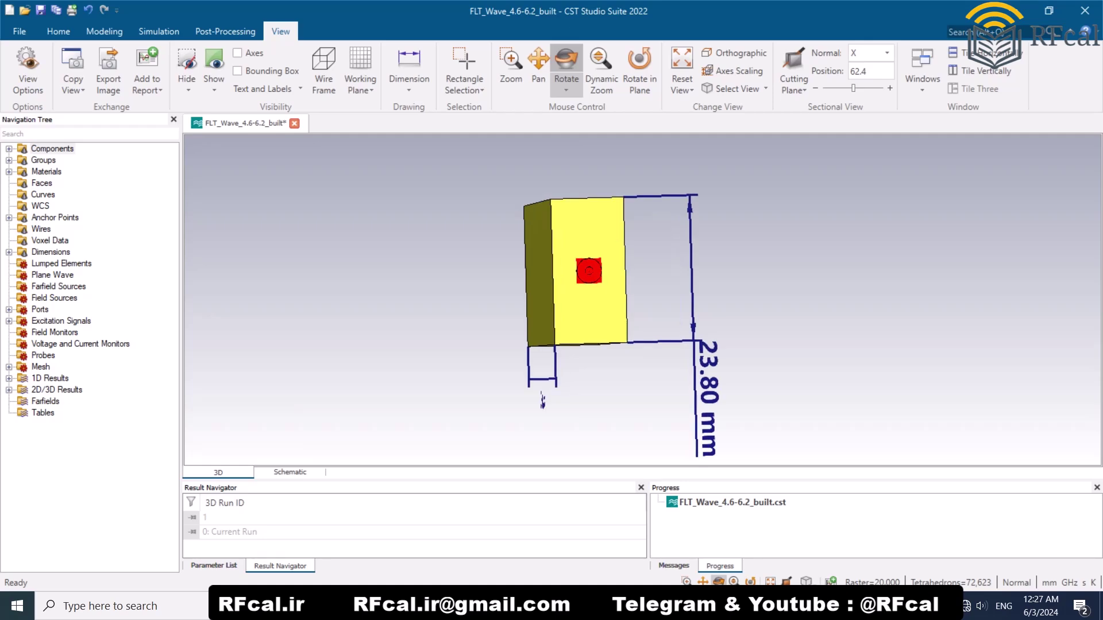
pyautogui.click(409, 64)
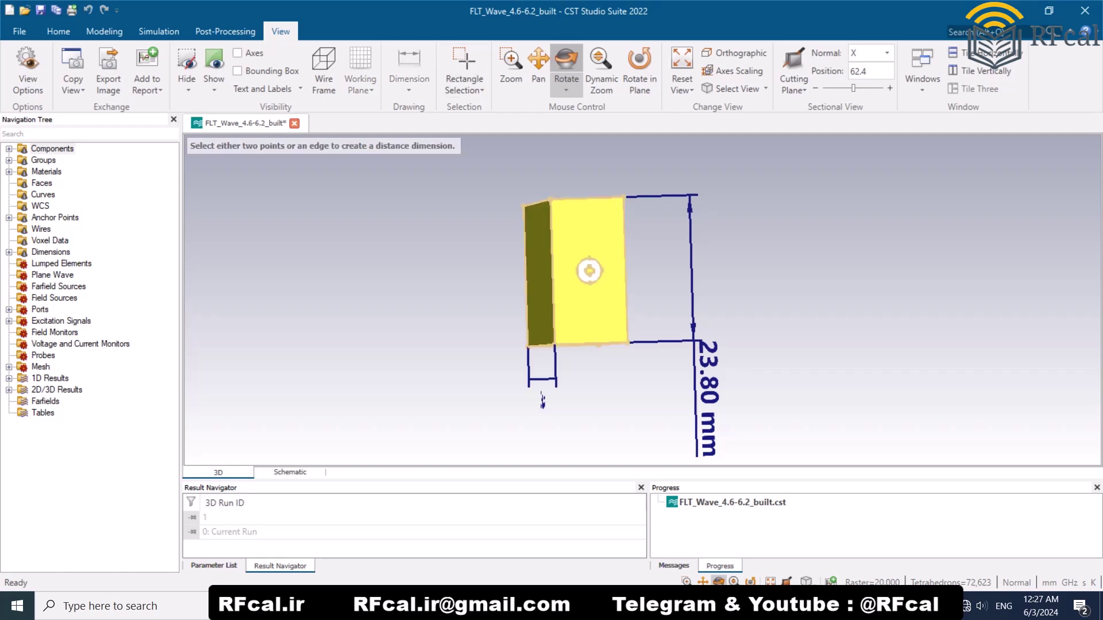
pyautogui.doubleClick(593, 344)
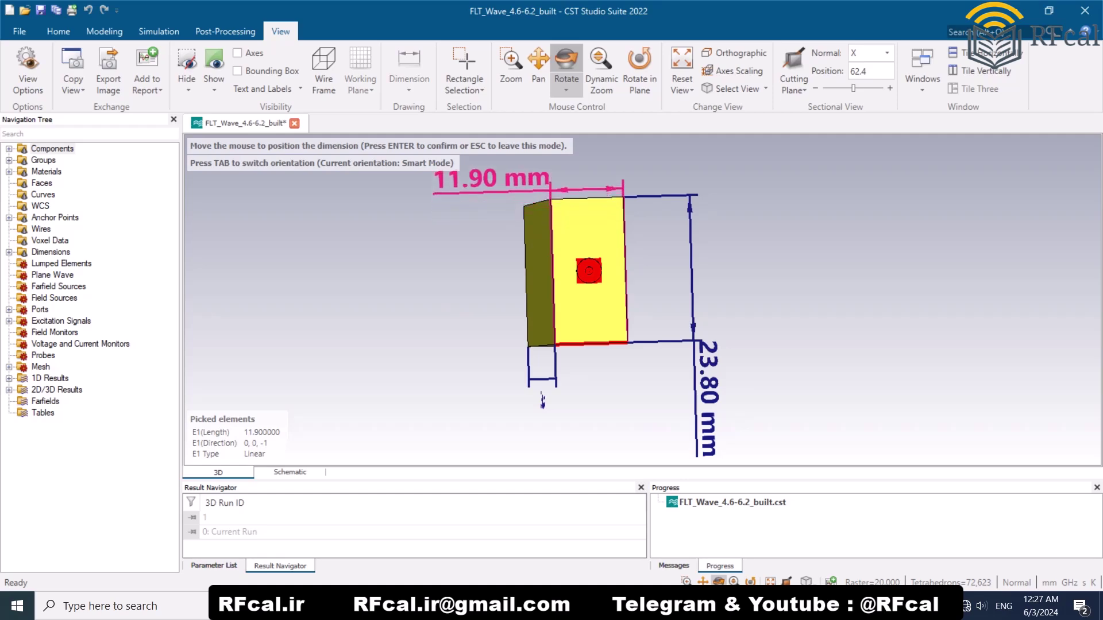
pyautogui.press('Return')
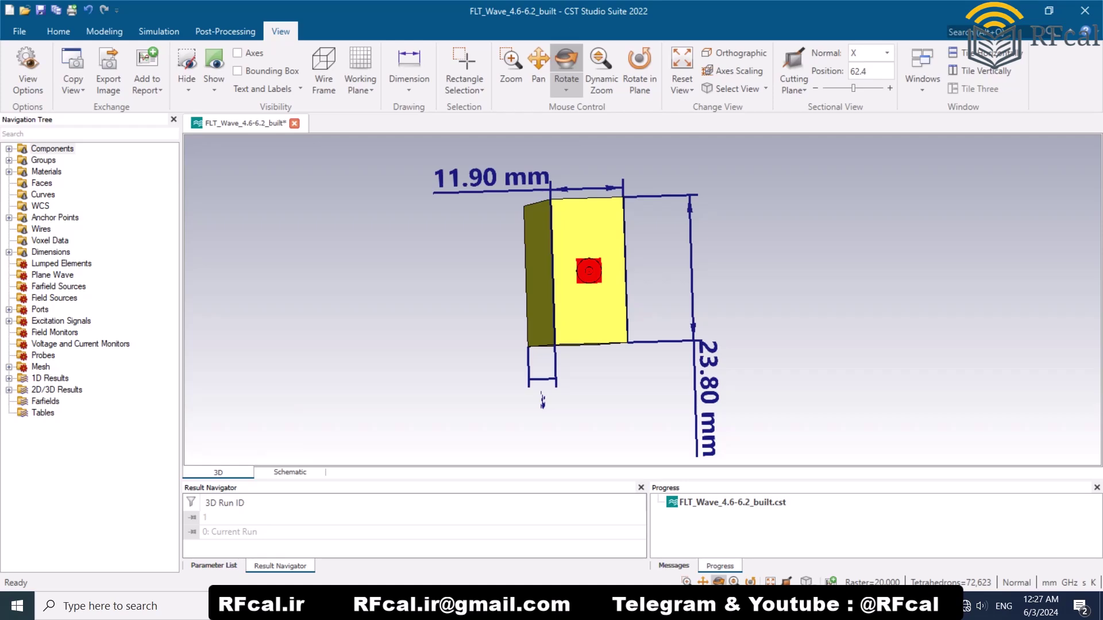
pyautogui.moveTo(543, 400); pyautogui.dragTo(740, 403)
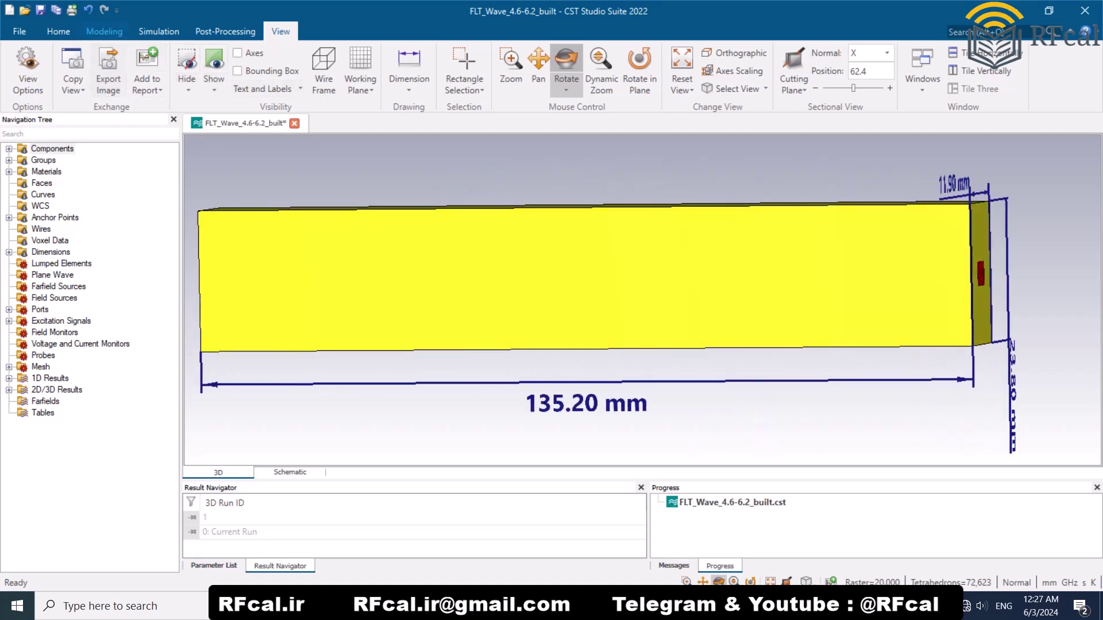
# Step: Expand the 1D results and display the S-Parameters magnitude plot
pyautogui.click(58, 31)
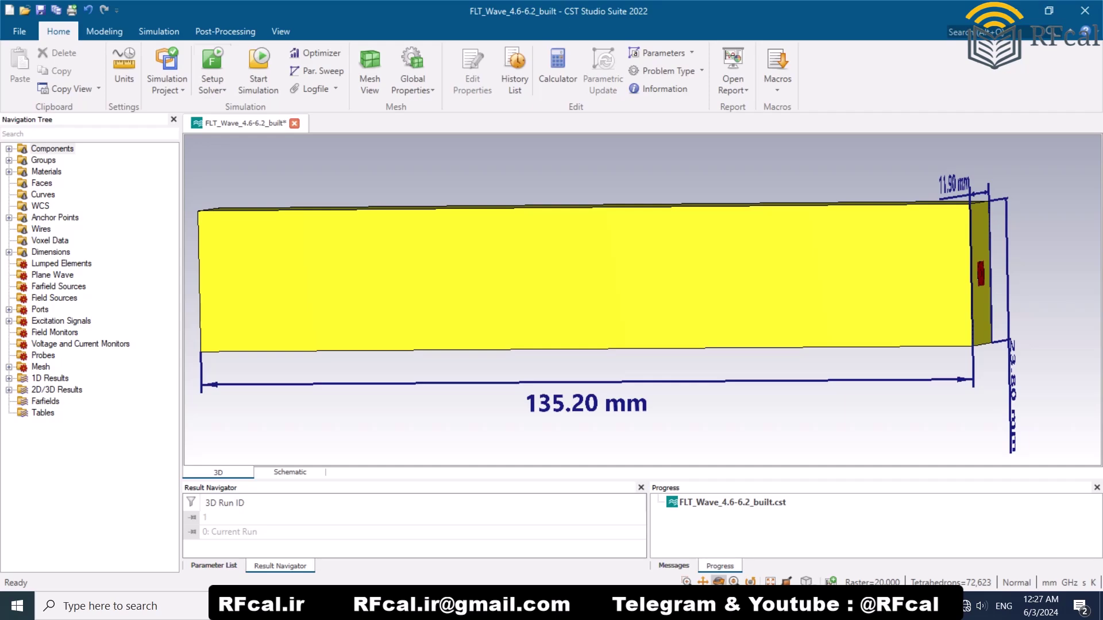
pyautogui.click(9, 378)
pyautogui.click(67, 390)
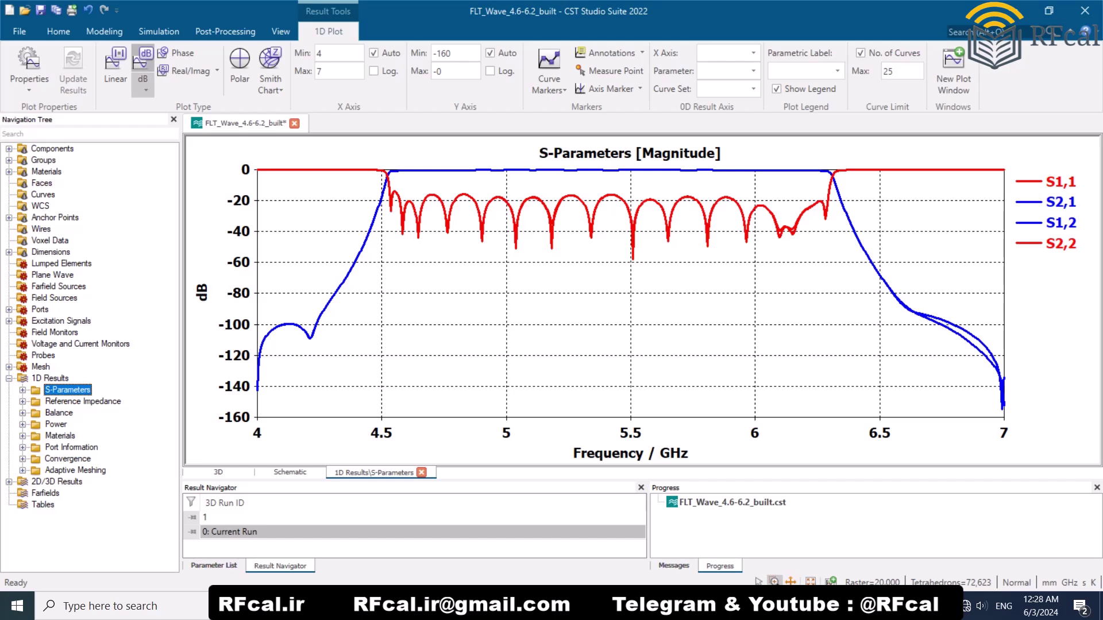
# Step: Examine the S1,1 and S2,2 reflection peaks across the passband in the S-Parameters plot, and restore the full plot range
pyautogui.moveTo(854, 188); pyautogui.dragTo(360, 205)
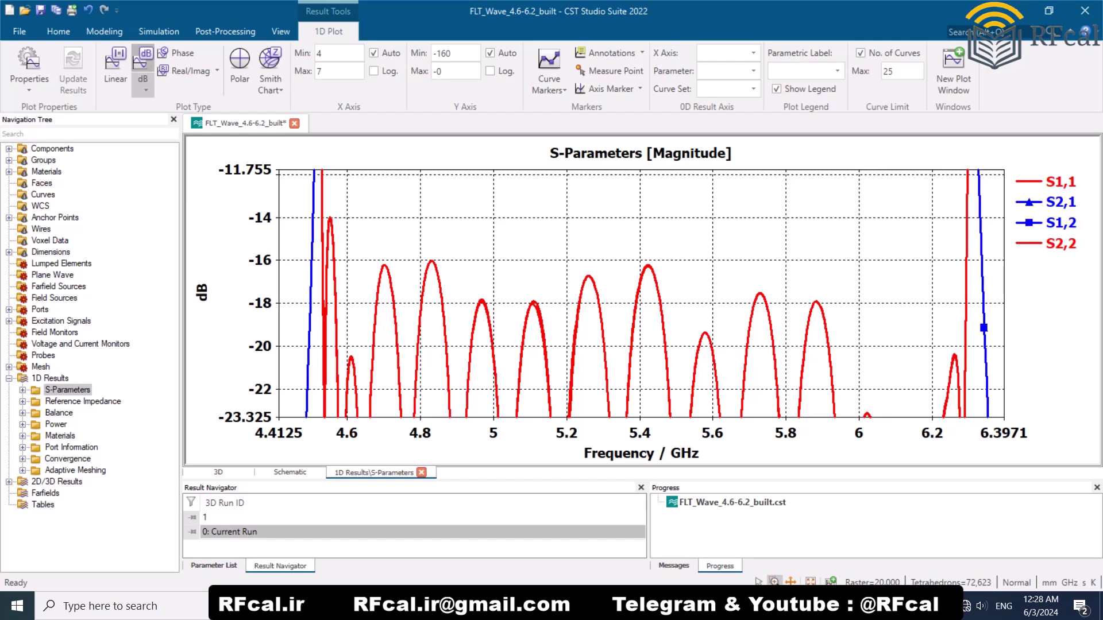
pyautogui.scroll(-3, 691, 263)
pyautogui.scroll(1, 690, 259)
pyautogui.scroll(-2, 689, 258)
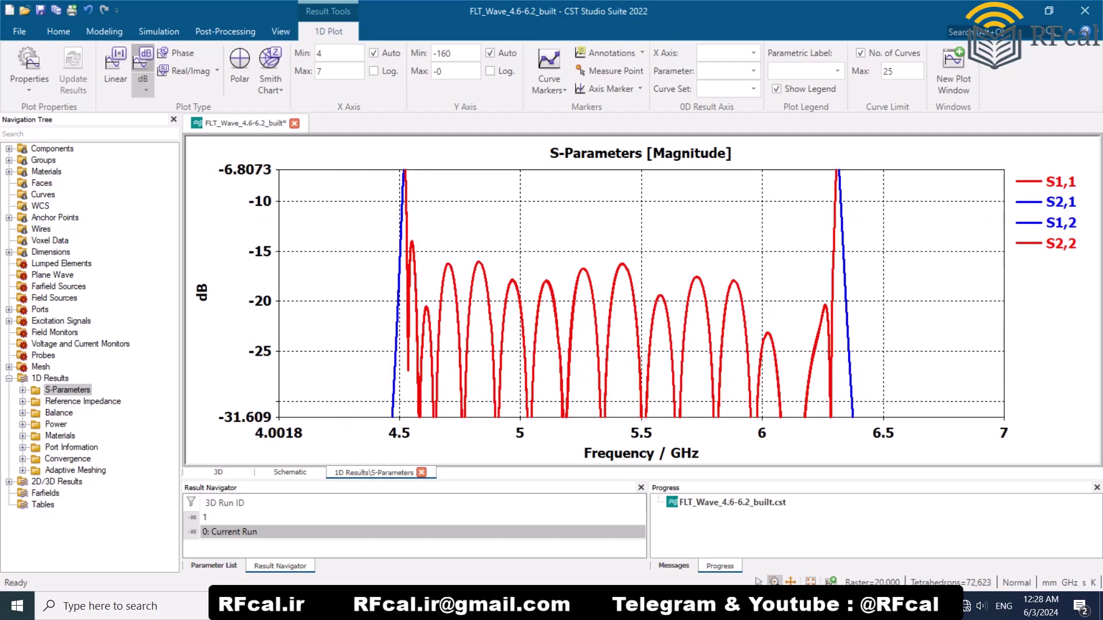
pyautogui.scroll(-4, 689, 259)
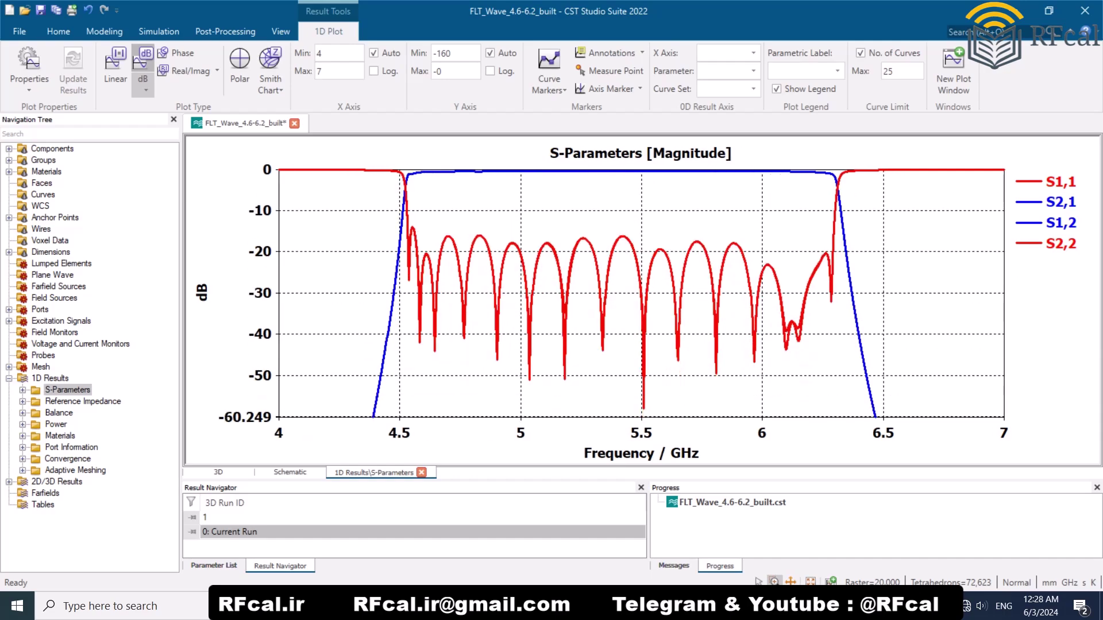
pyautogui.scroll(-2, 692, 256)
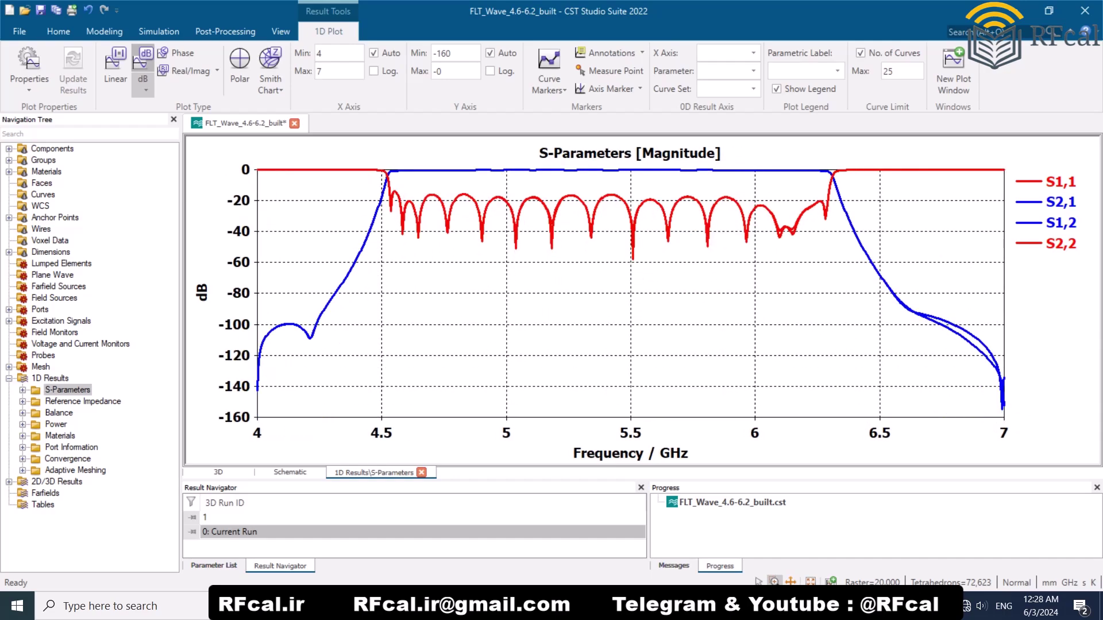
# Step: Examine the passband insertion loss of S2,1, including its edges near 4.5 and 6.3 GHz, and restore the full plot range
pyautogui.scroll(1, 692, 253)
pyautogui.scroll(-1, 692, 252)
pyautogui.moveTo(843, 160); pyautogui.dragTo(378, 175)
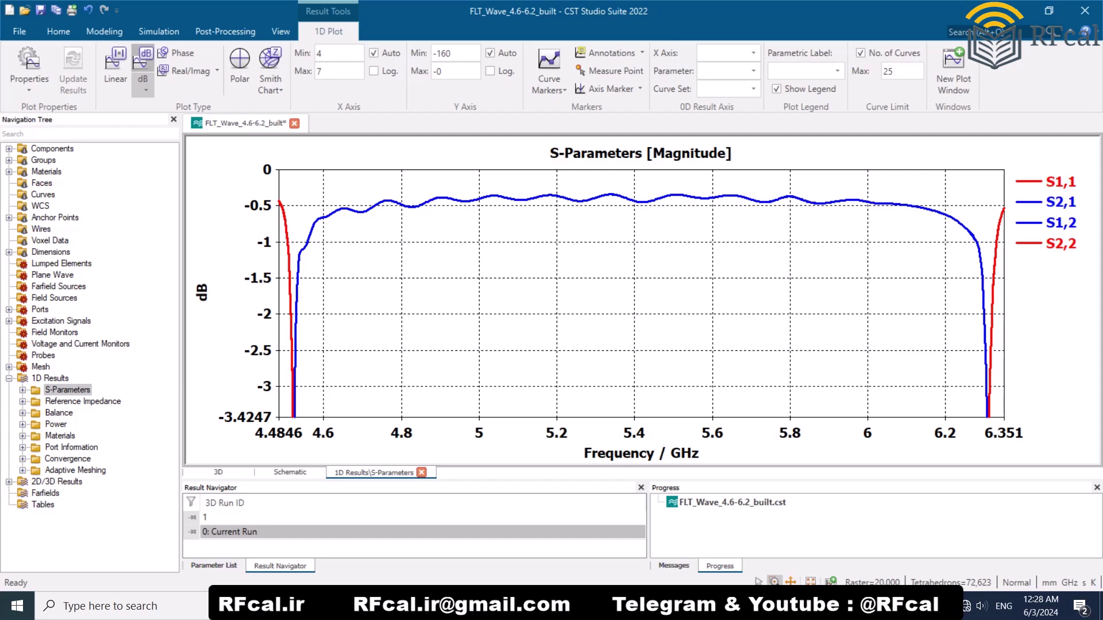
pyautogui.doubleClick(489, 175)
pyautogui.moveTo(489, 175); pyautogui.dragTo(377, 242)
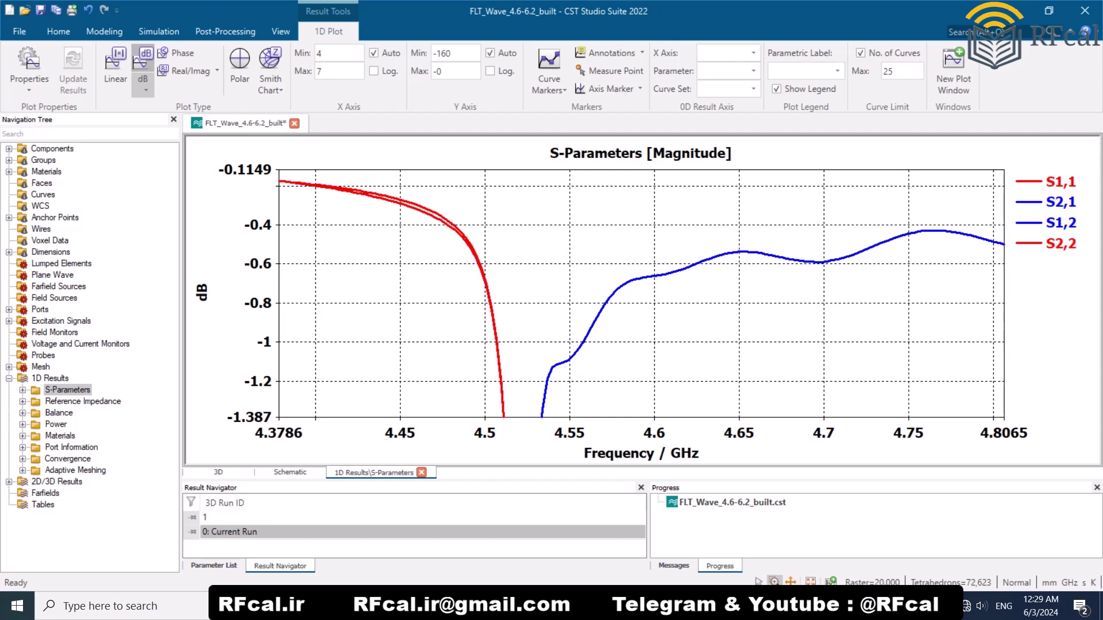
pyautogui.scroll(-18, 479, 248)
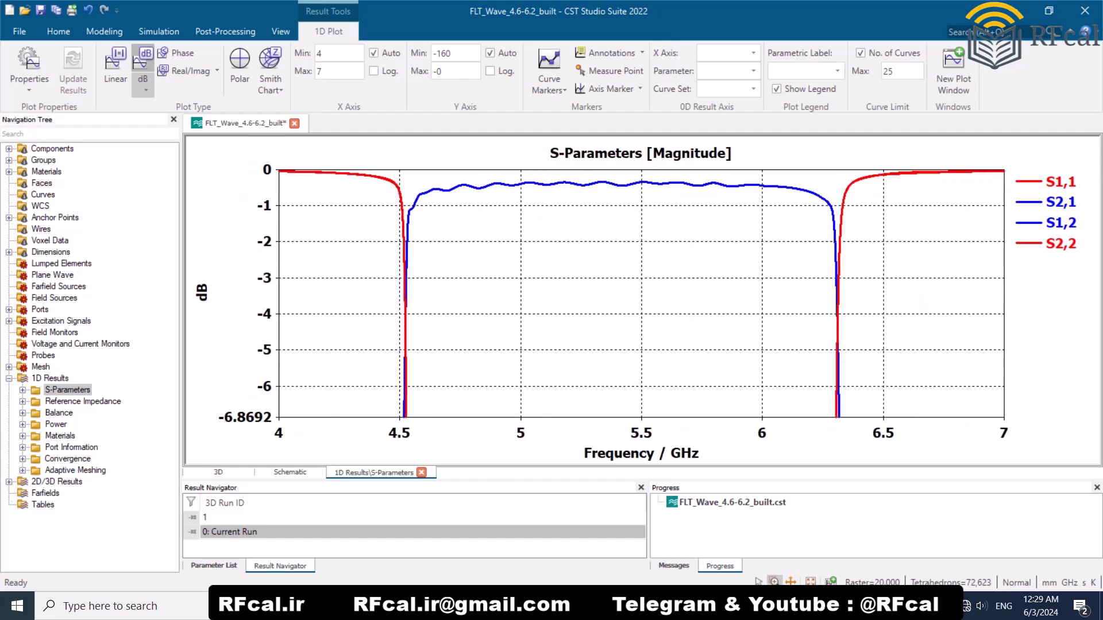
pyautogui.moveTo(805, 181); pyautogui.dragTo(861, 236)
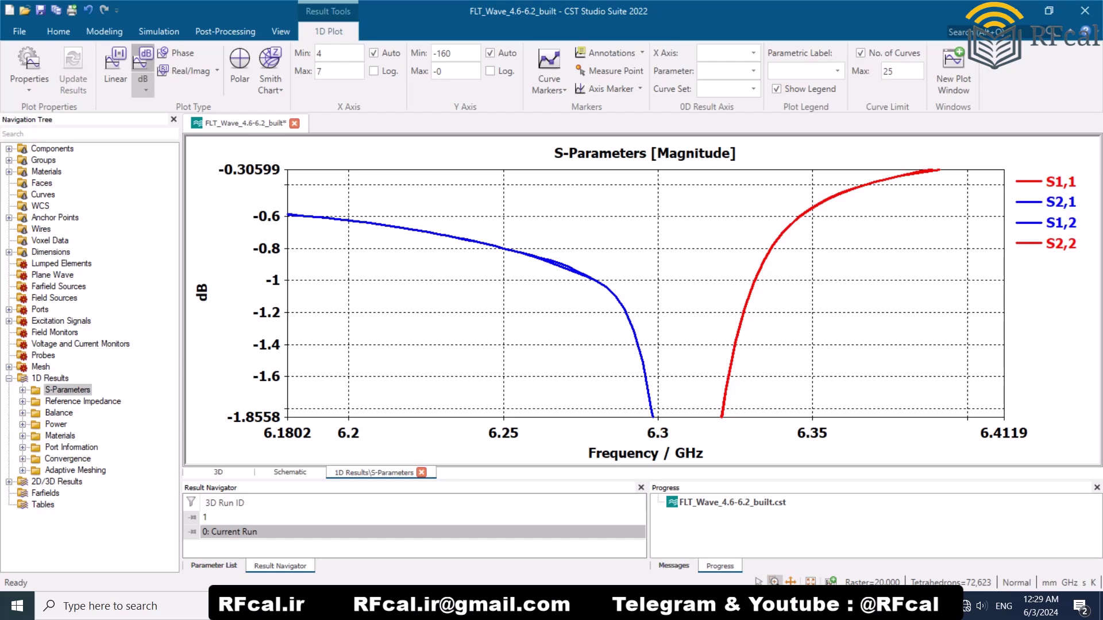
pyautogui.scroll(-10, 643, 293)
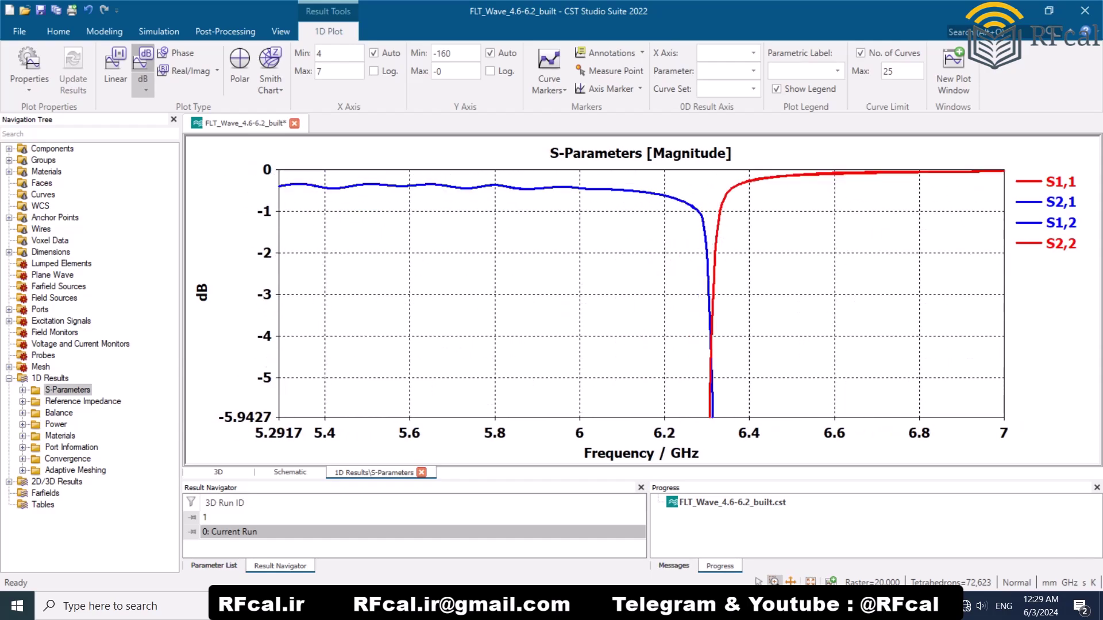
pyautogui.scroll(-3, 641, 293)
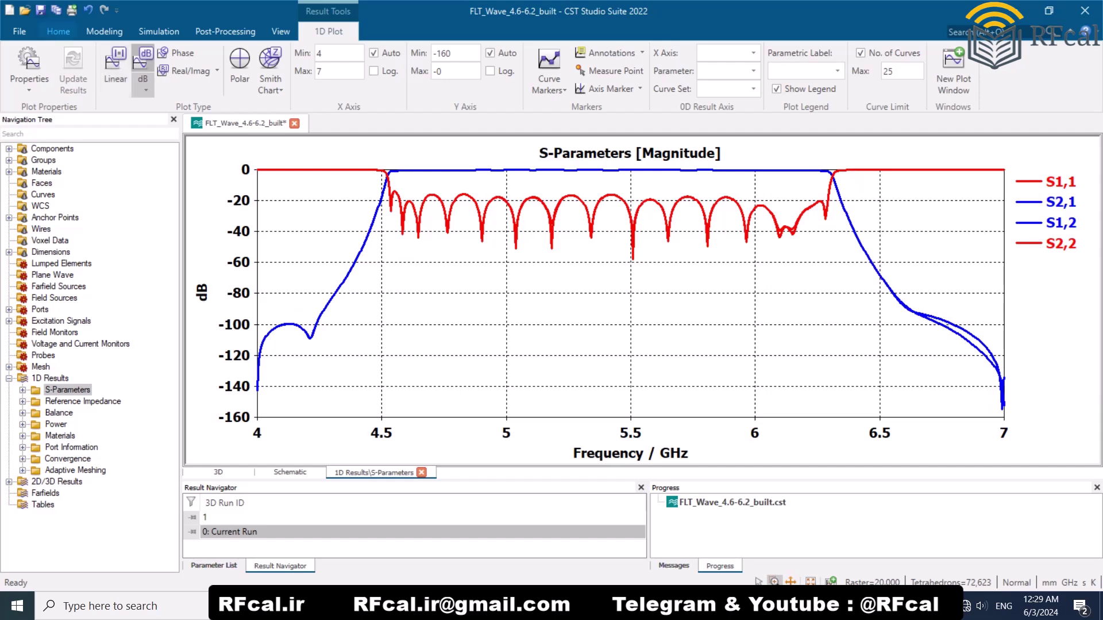
# Step: Save and close the dimensioned filter project, and open FLT_Wave_4.6-6.2_built_wide from the same folder
pyautogui.hotkey('ctrl', 's')
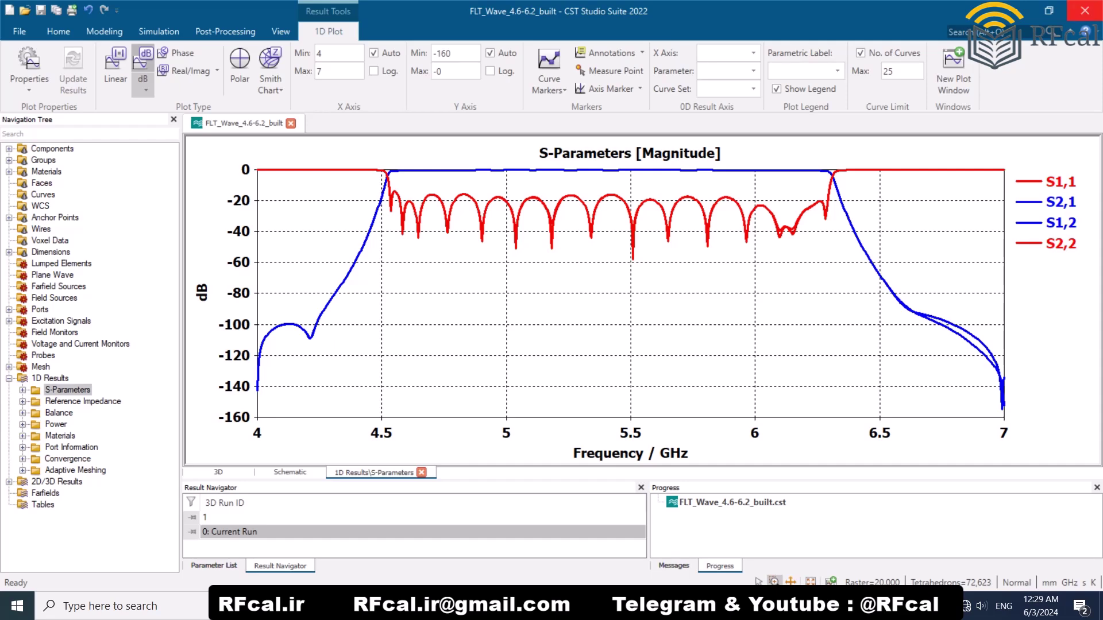
pyautogui.click(1085, 10)
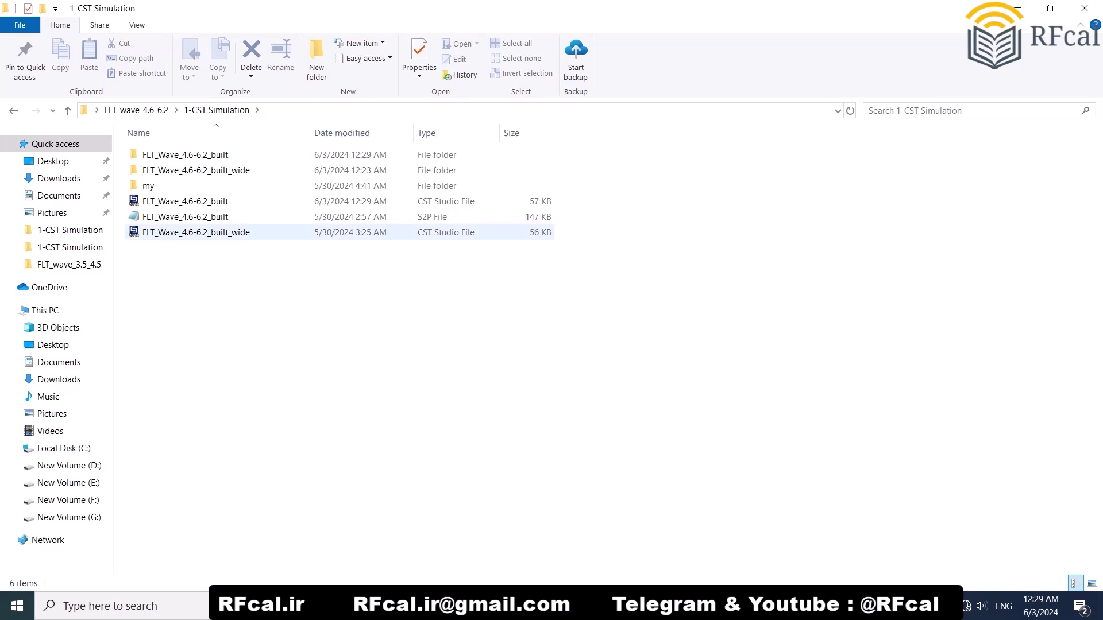
pyautogui.doubleClick(196, 233)
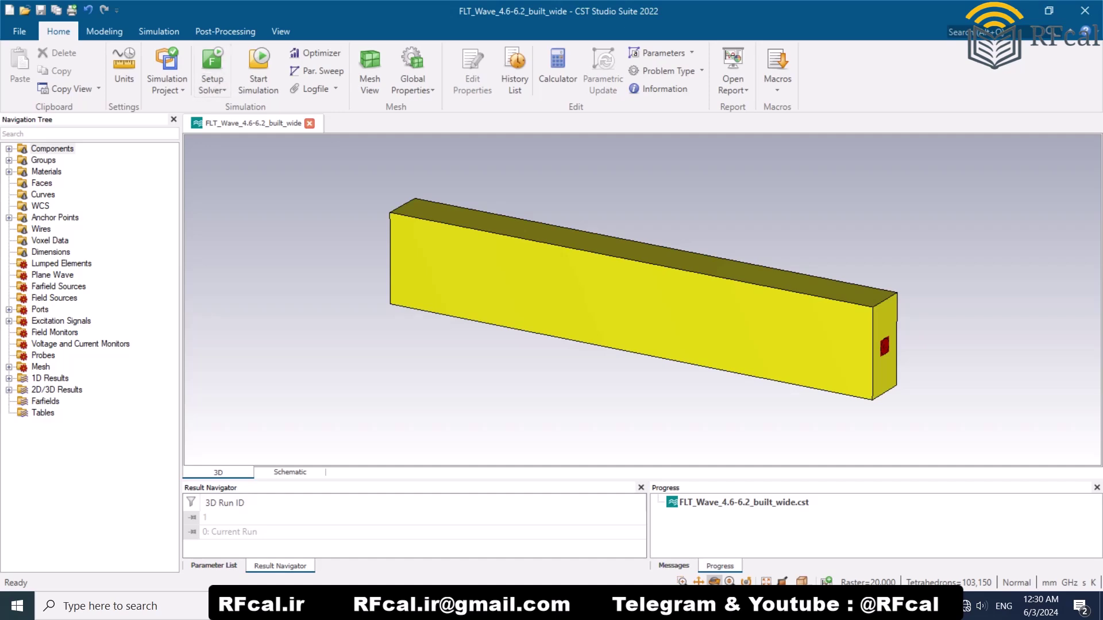
# Step: Display the wideband project's S-Parameters plot from 0 to 18 GHz, and close the project
pyautogui.click(8, 379)
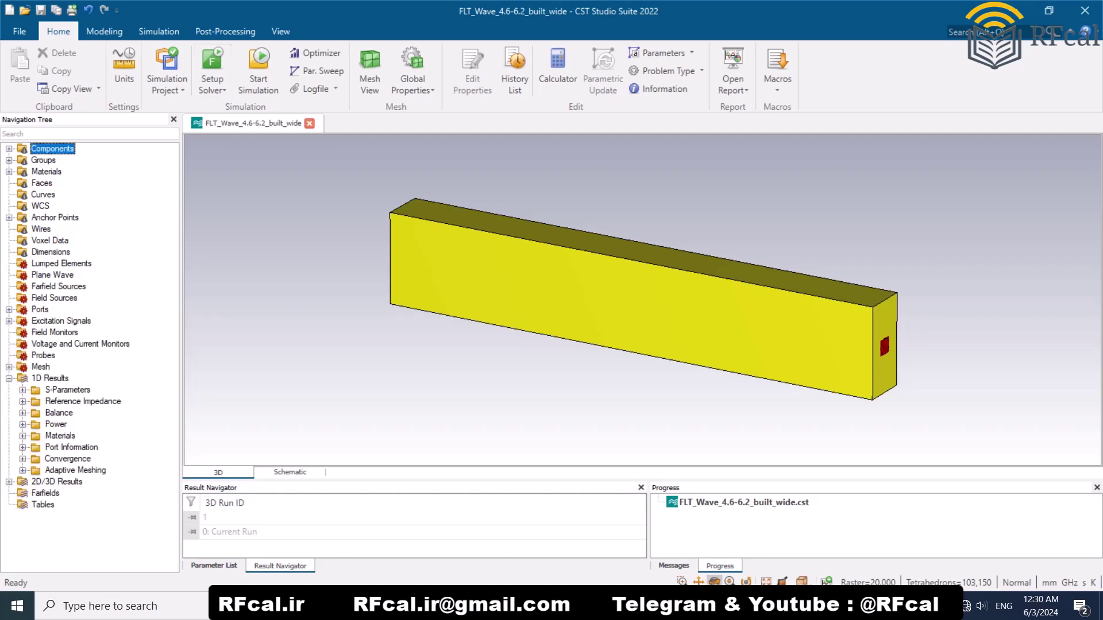
pyautogui.click(68, 390)
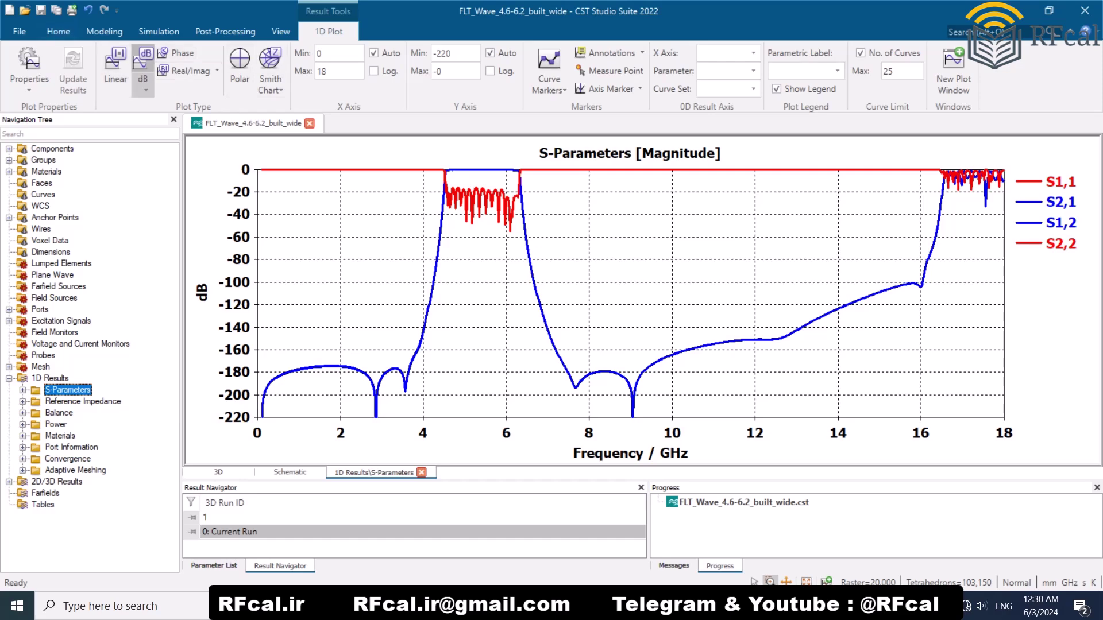
pyautogui.click(1085, 11)
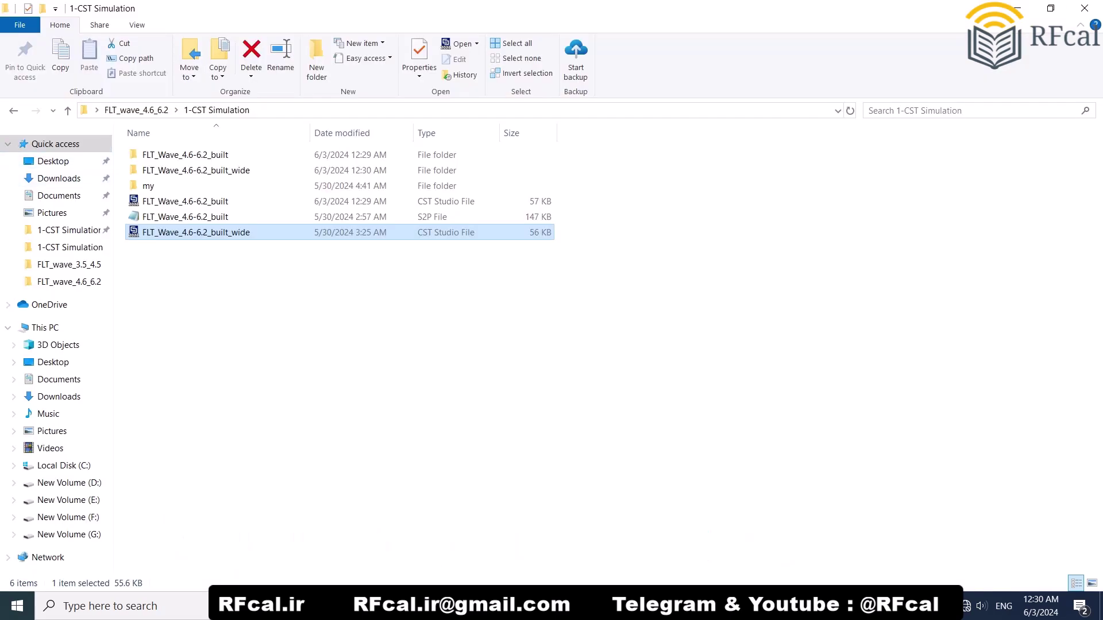
# Step: Switch to the Notepad outline, highlight the fabricated prototype item, and minimize the outline
pyautogui.hotkey('alt', 'Tab')
pyautogui.moveTo(154, 167); pyautogui.dragTo(282, 167)
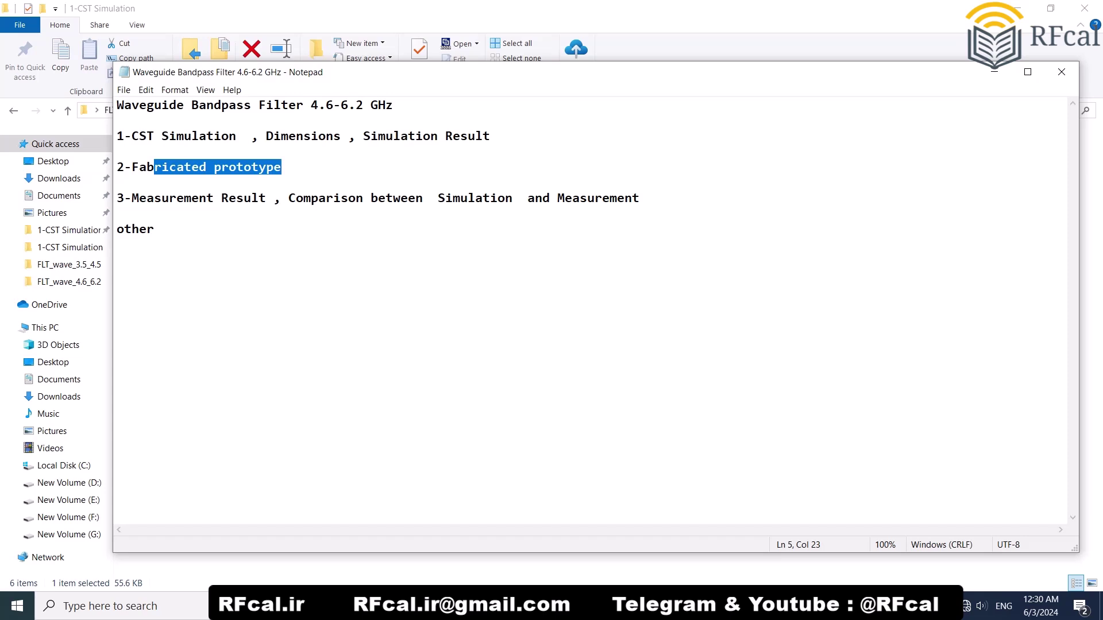
pyautogui.click(995, 72)
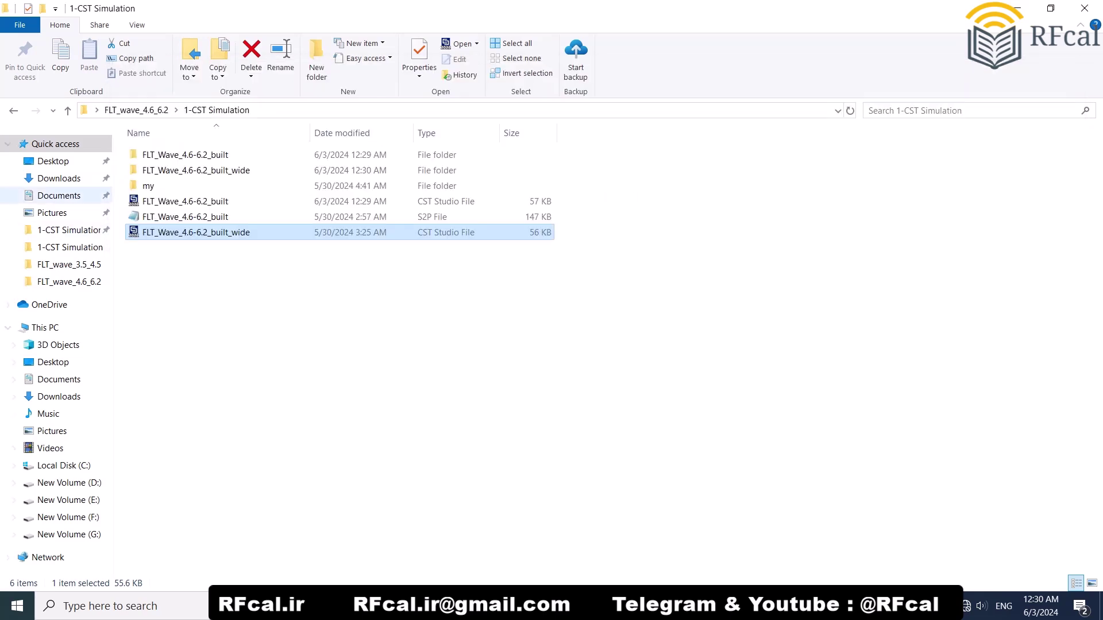
# Step: View the filter photo 113330 in the 2-Fabricated prototype folder, close it, and return to the FLT_wave_4.6_6.2 folder
pyautogui.hotkey('alt', 'Left')
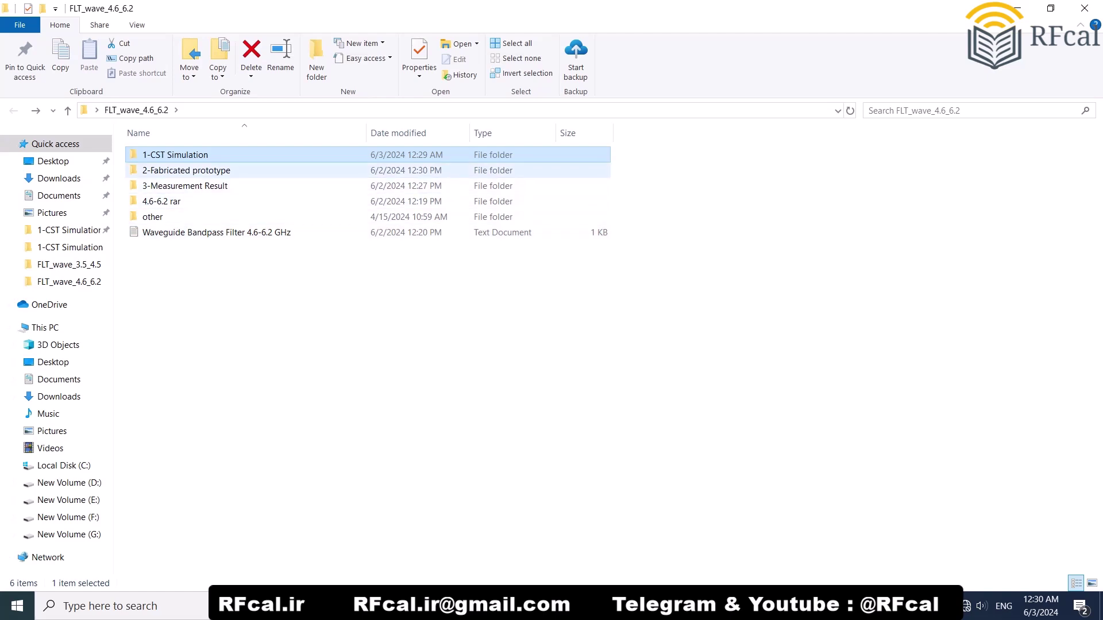
pyautogui.doubleClick(190, 171)
pyautogui.doubleClick(163, 174)
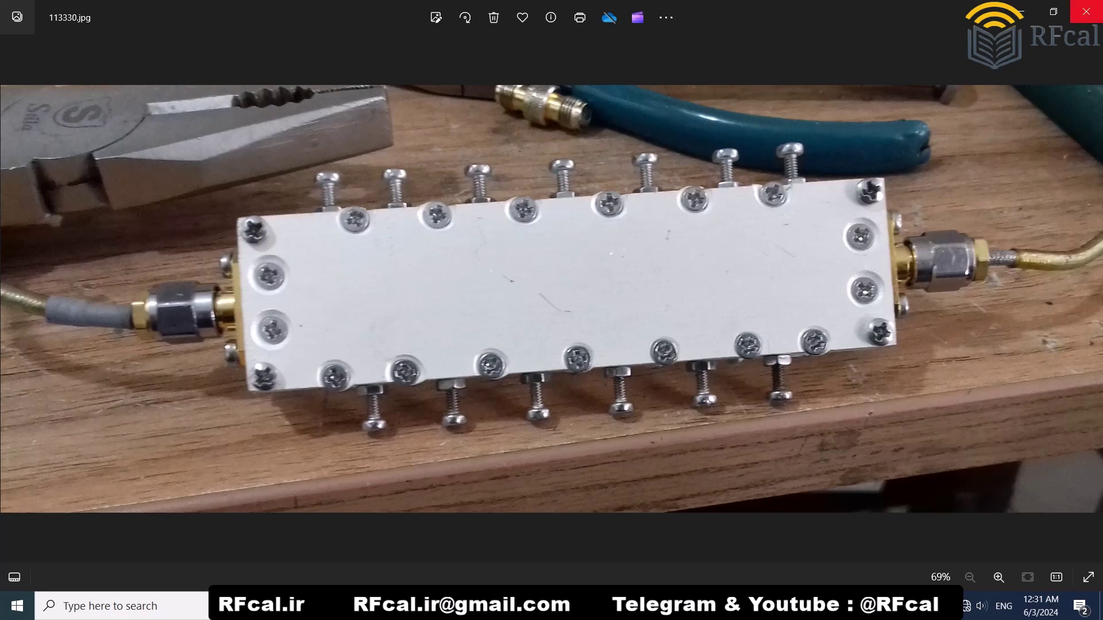
pyautogui.click(1086, 11)
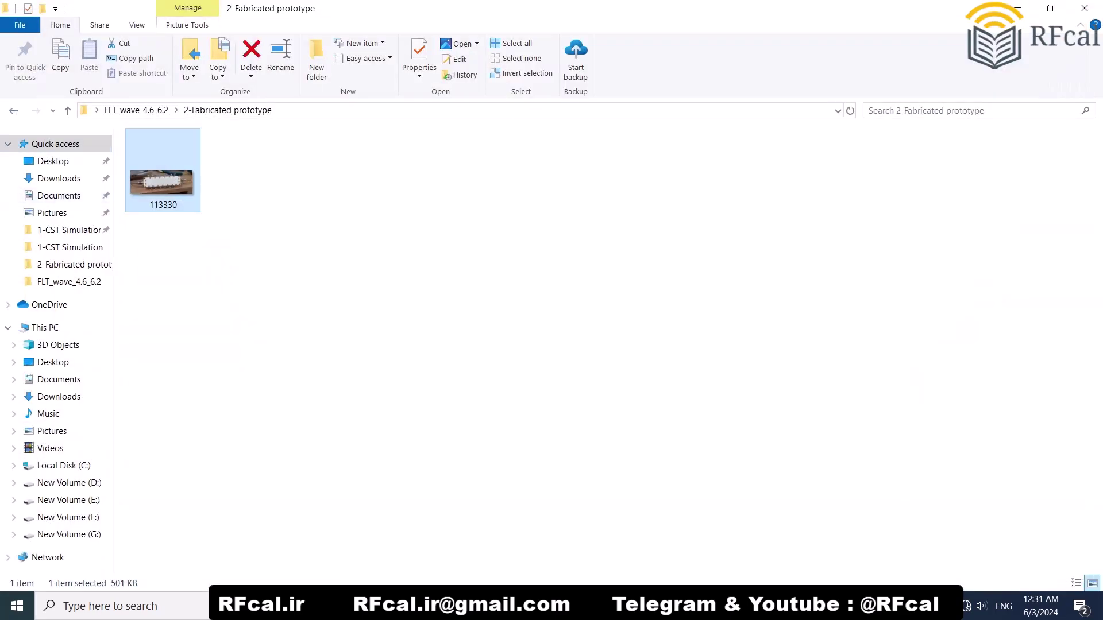
pyautogui.click(14, 111)
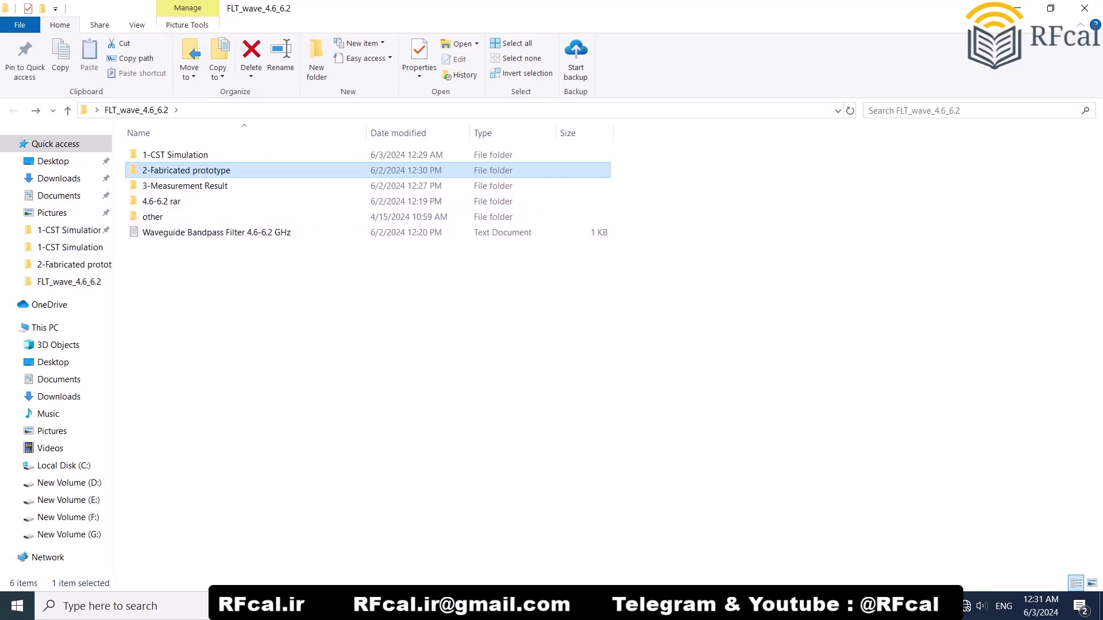
# Step: Switch to the Notepad outline, highlight the measurement result and comparison item, and minimize the outline
pyautogui.hotkey('alt', 'Tab')
pyautogui.moveTo(169, 198); pyautogui.dragTo(572, 198)
pyautogui.click(994, 71)
# Step: Open the plottt script from the 3-Measurement Result folder in MATLAB
pyautogui.click(185, 186)
pyautogui.press('Return')
pyautogui.click(153, 201)
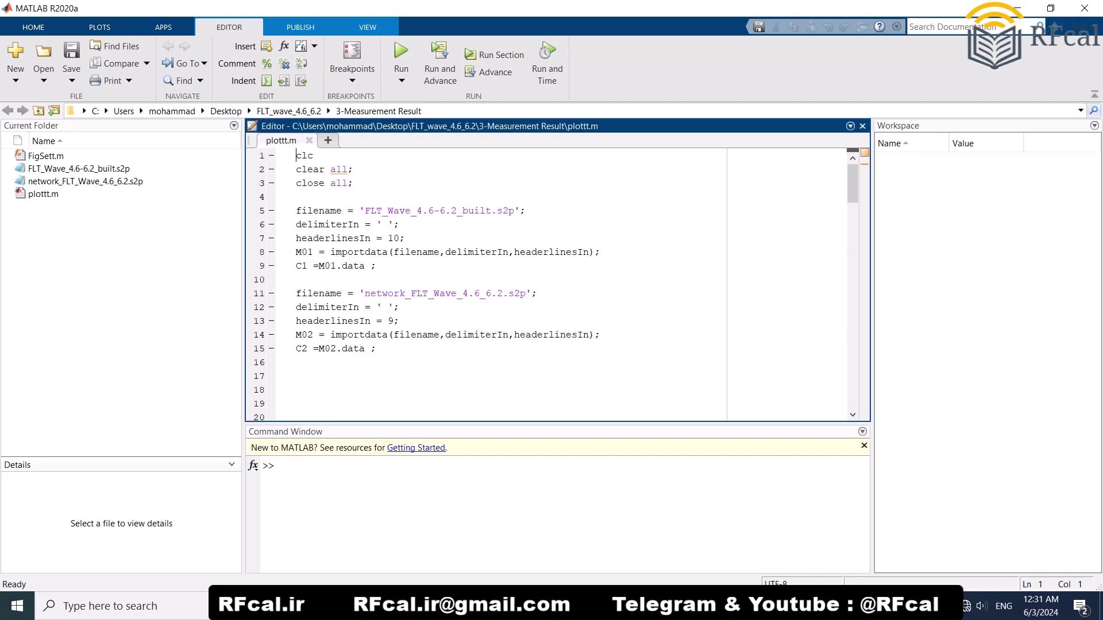
# Step: Point out the simulated and measured S2P file names in plottt.m and the matching files in the current folder
pyautogui.moveTo(364, 210); pyautogui.dragTo(492, 210)
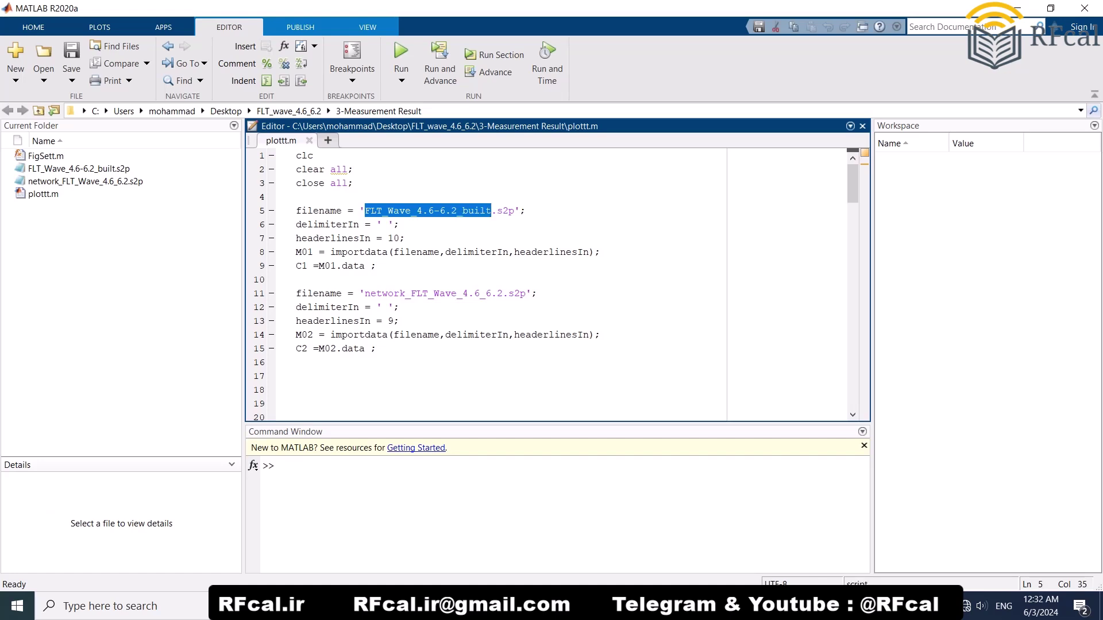
pyautogui.moveTo(364, 293); pyautogui.dragTo(503, 293)
pyautogui.click(480, 294)
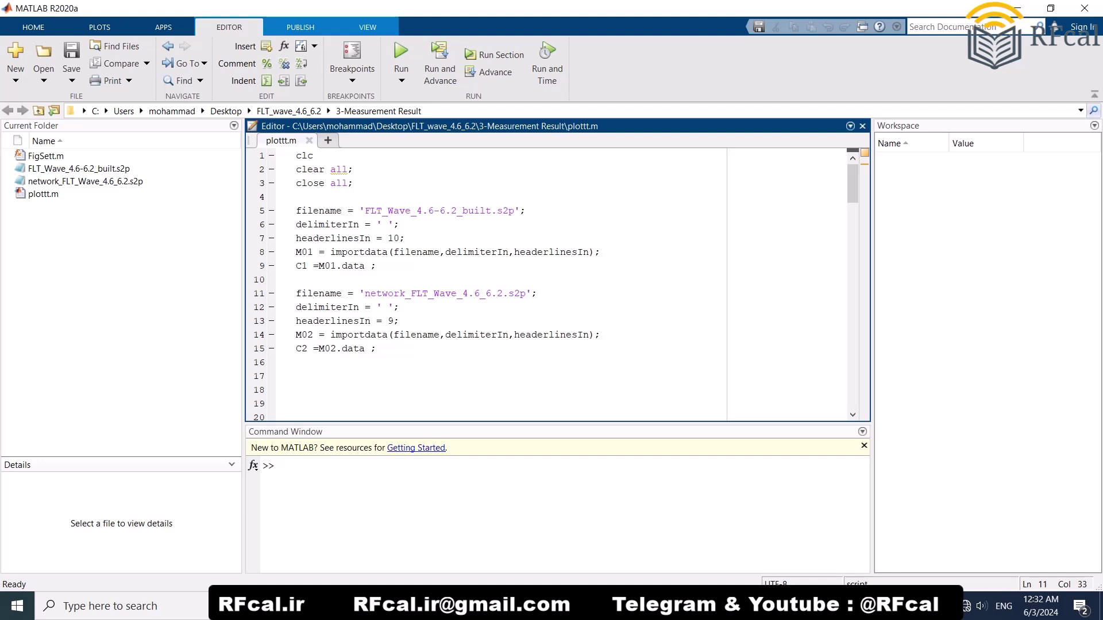
pyautogui.click(79, 169)
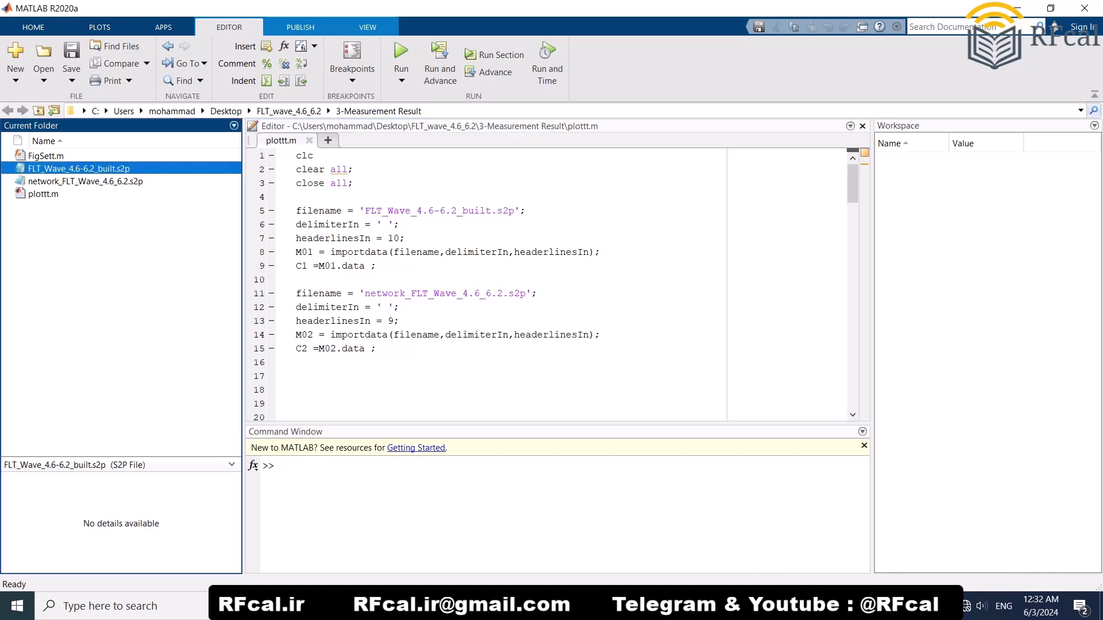
pyautogui.click(85, 181)
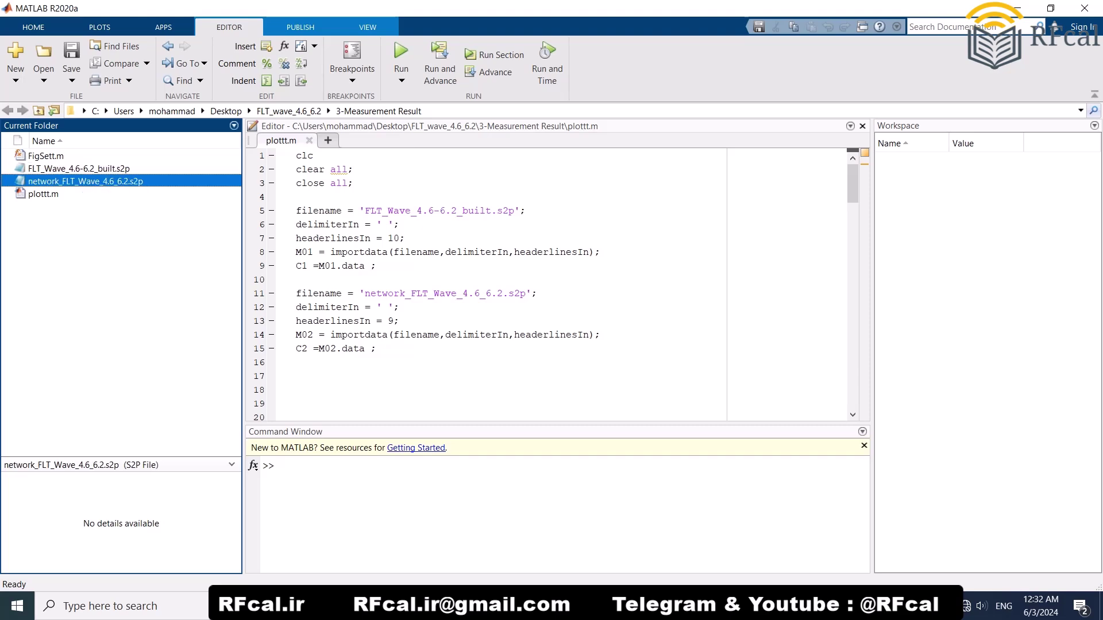
# Step: Open network_FLT_Wave_4.6_6.2 from the 3-Measurement Result folder in Notepad++ and maximize its window
pyautogui.click(1018, 8)
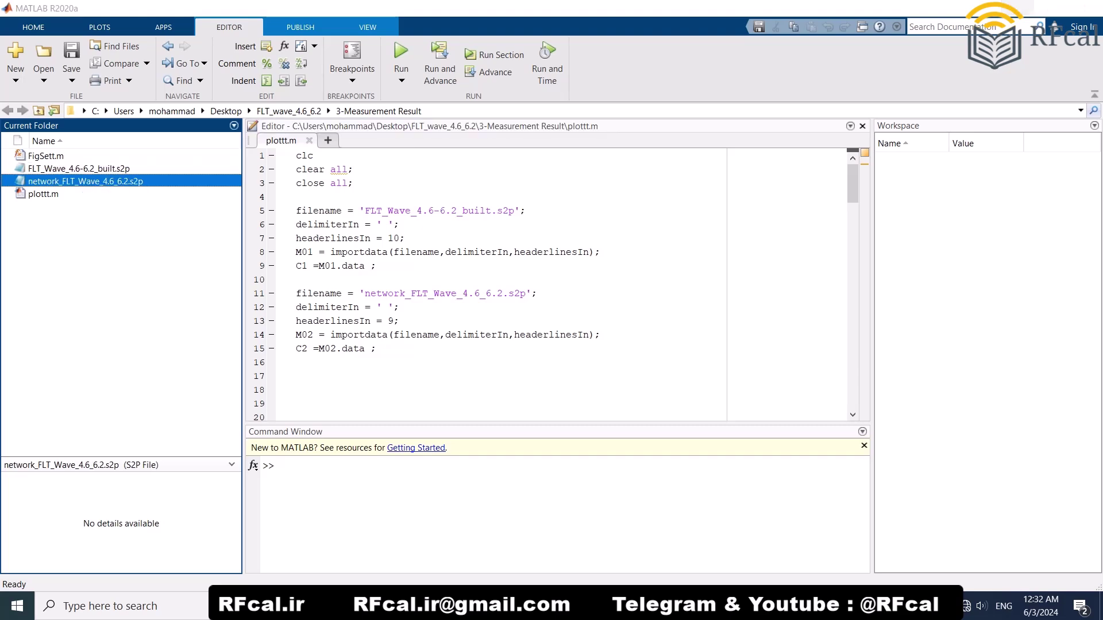
pyautogui.click(192, 186)
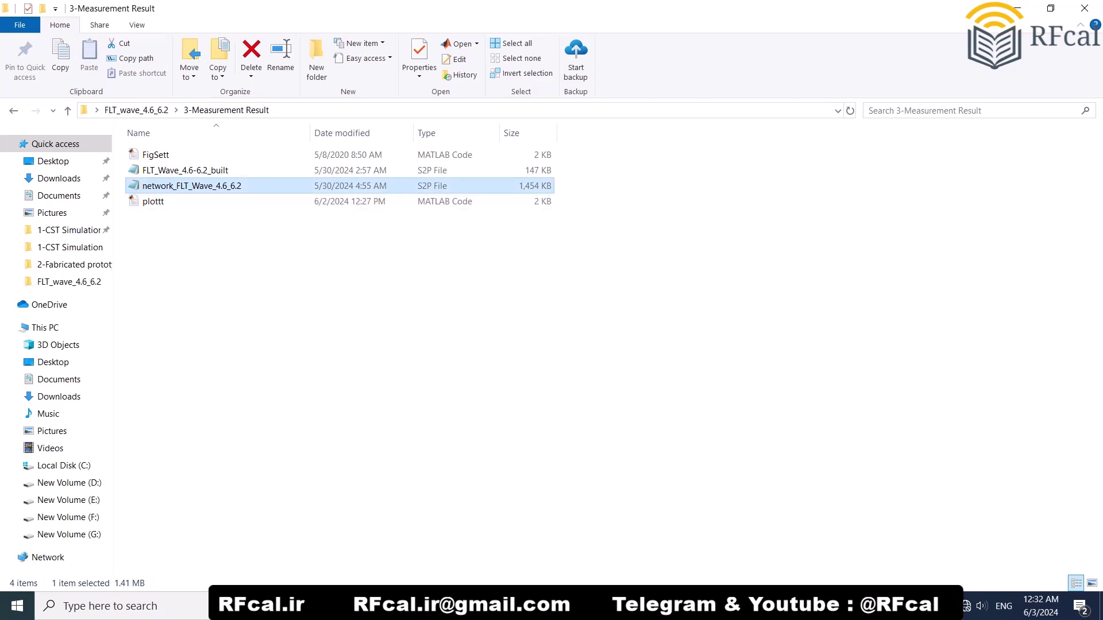
pyautogui.rightClick(206, 184)
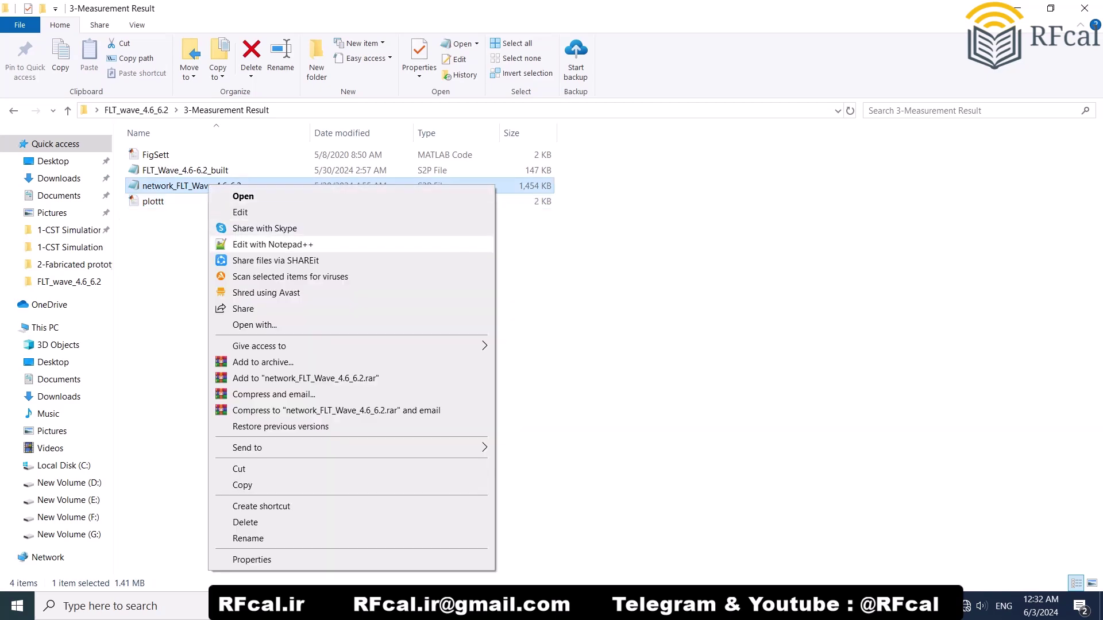
pyautogui.click(253, 245)
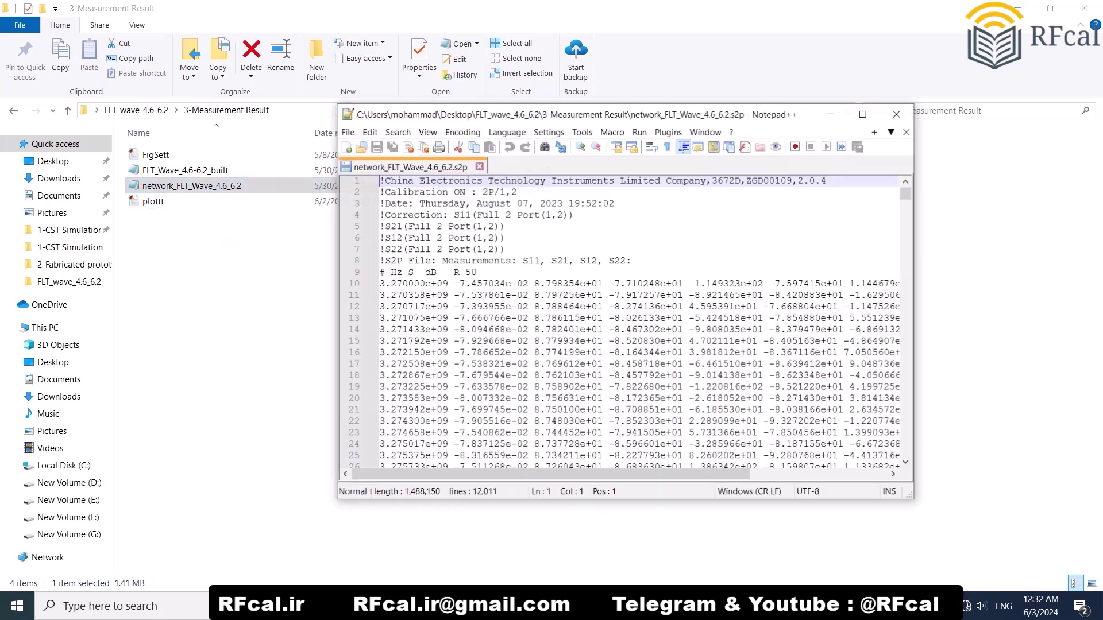
pyautogui.click(863, 113)
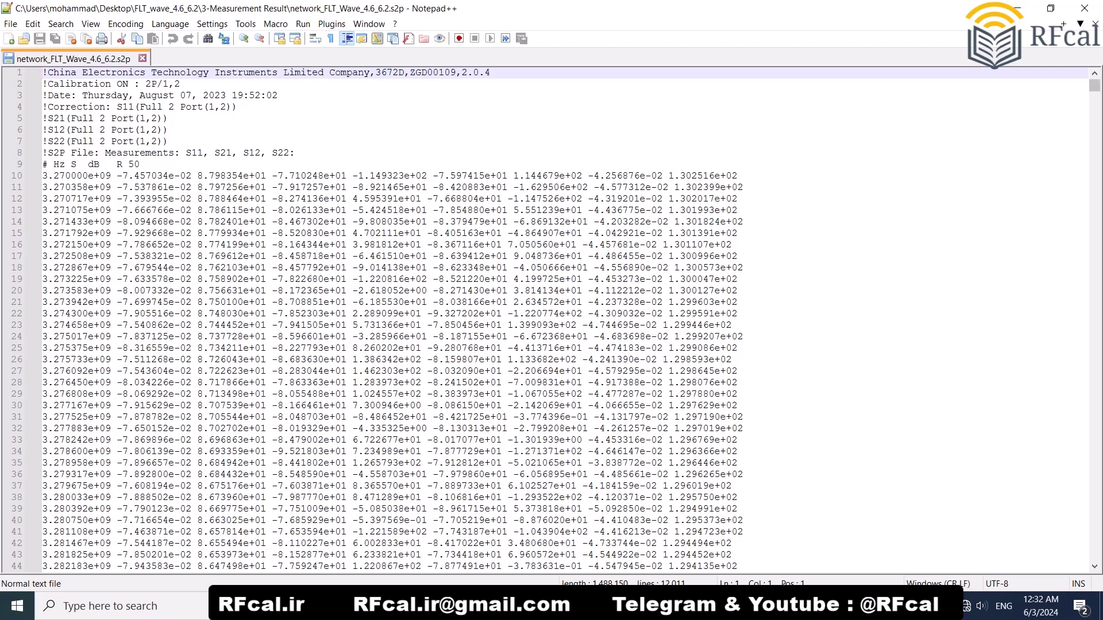
# Step: Examine the measured S-parameter data through to the last frequency line, return to the file header, and close Notepad++
pyautogui.moveTo(1094, 85); pyautogui.dragTo(1094, 184)
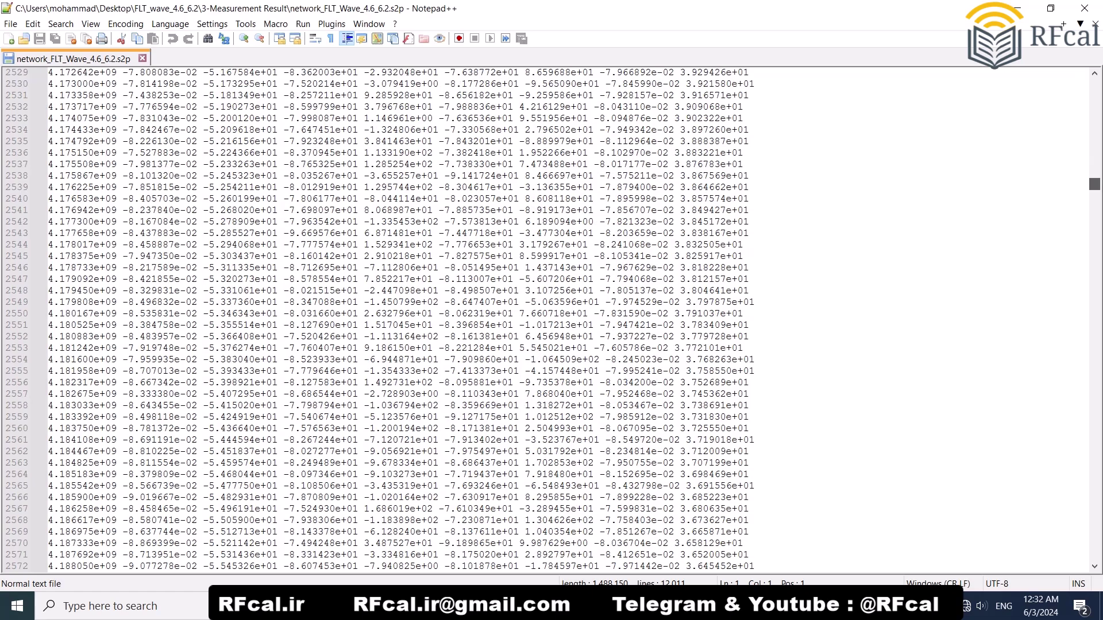
pyautogui.moveTo(1094, 183); pyautogui.dragTo(1094, 450)
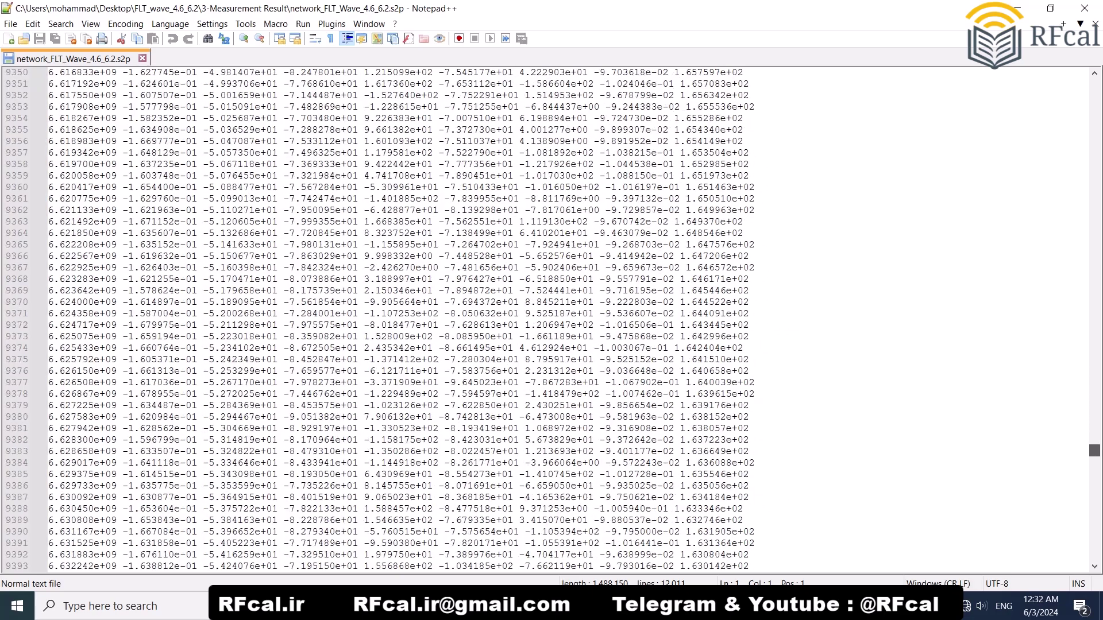
pyautogui.moveTo(1094, 451); pyautogui.dragTo(1094, 551)
pyautogui.scroll(-10, 402, 318)
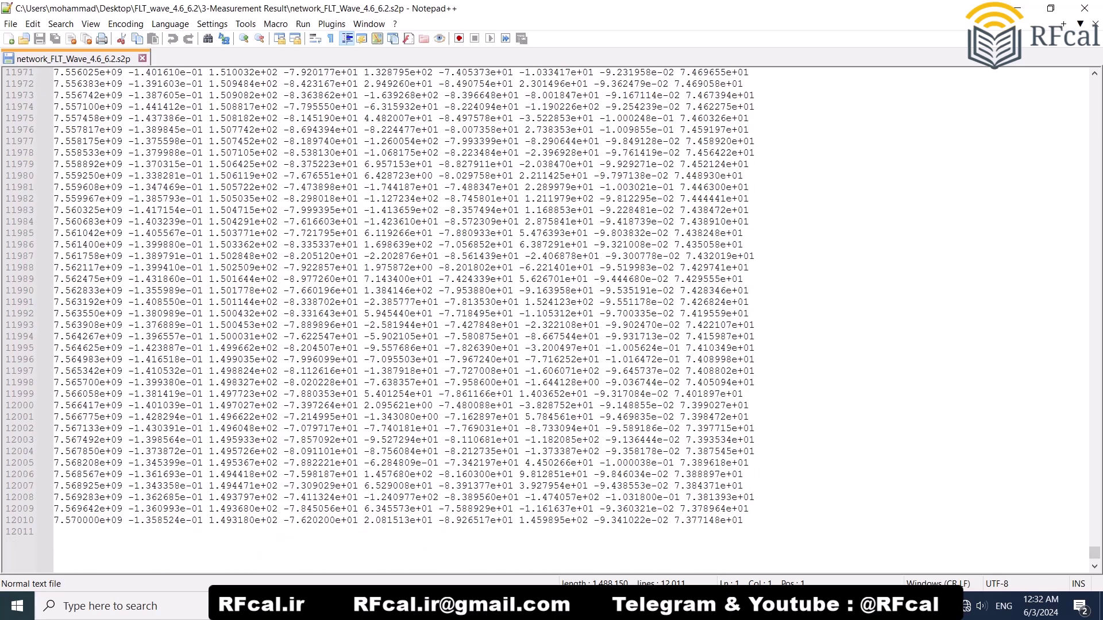
pyautogui.scroll(-7, 402, 318)
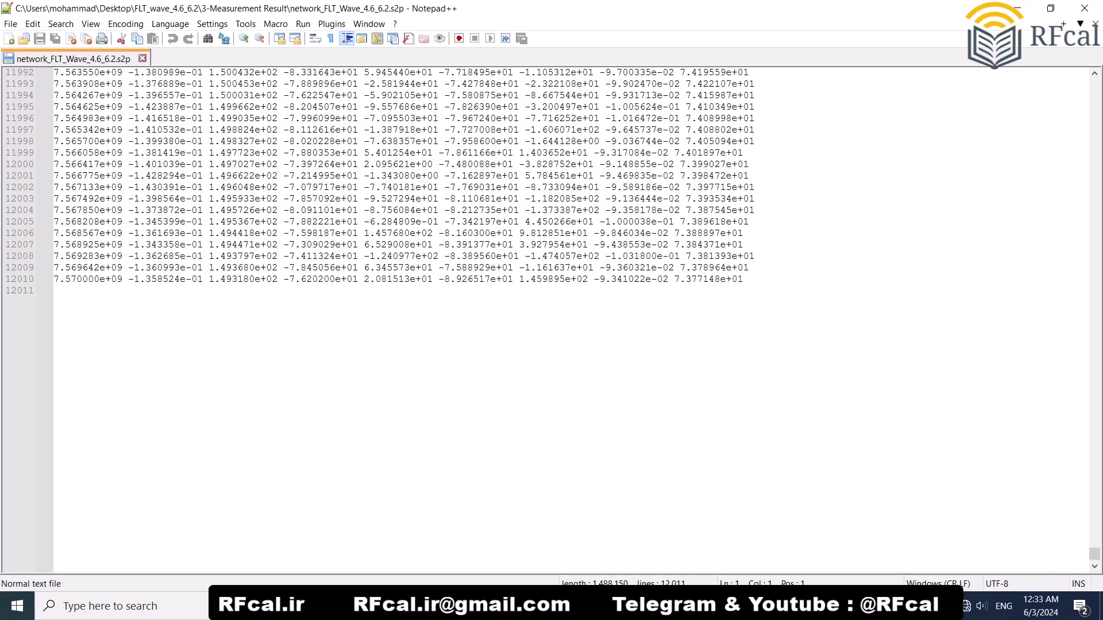
pyautogui.moveTo(1094, 555); pyautogui.dragTo(1094, 84)
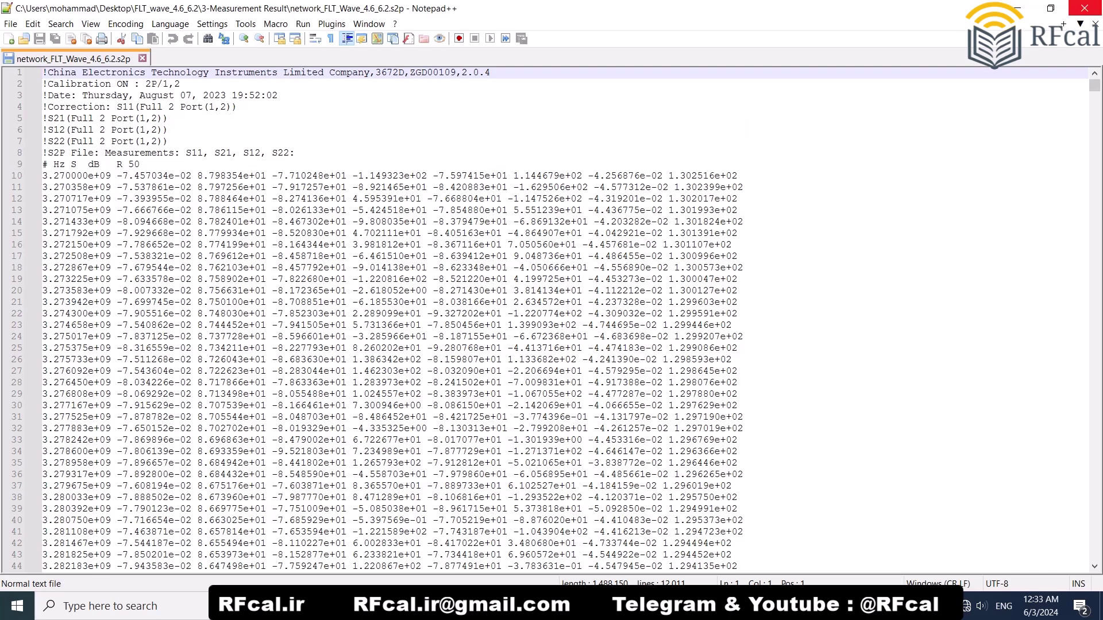
pyautogui.click(1084, 8)
# Step: Switch to MATLAB, run the plottt script, and maximize the S21 comparison figure
pyautogui.hotkey('alt', 'Tab')
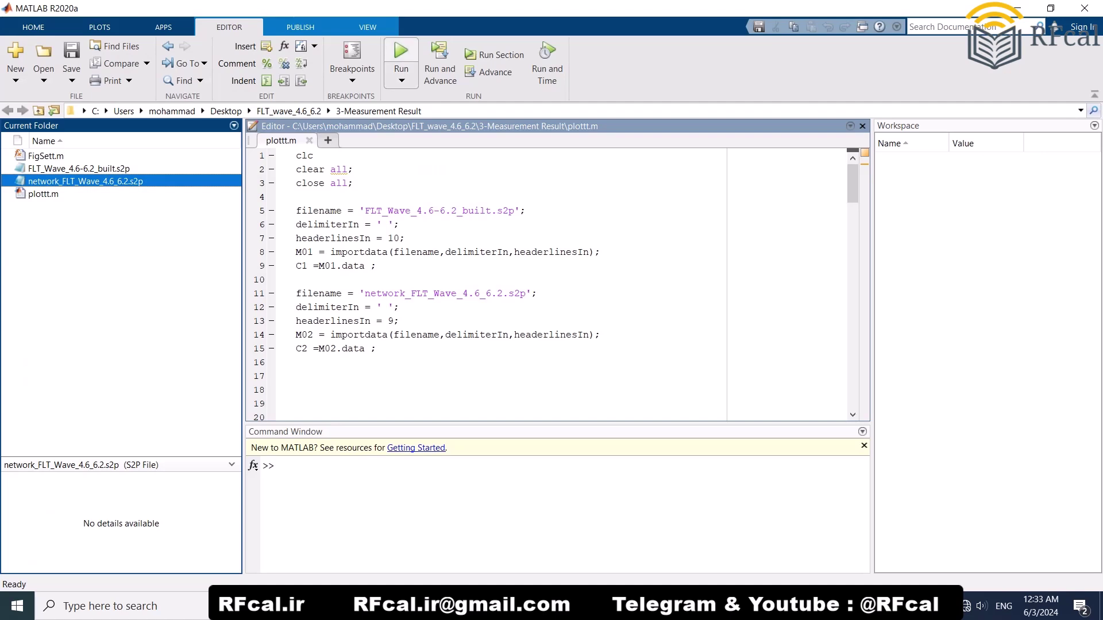
pyautogui.click(401, 53)
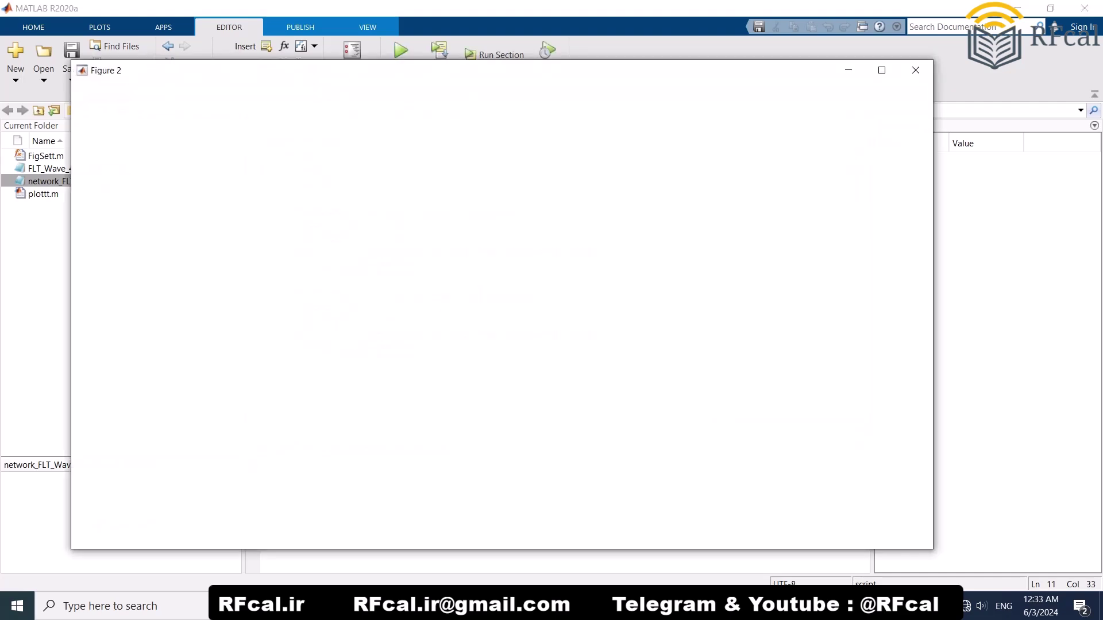
pyautogui.click(882, 70)
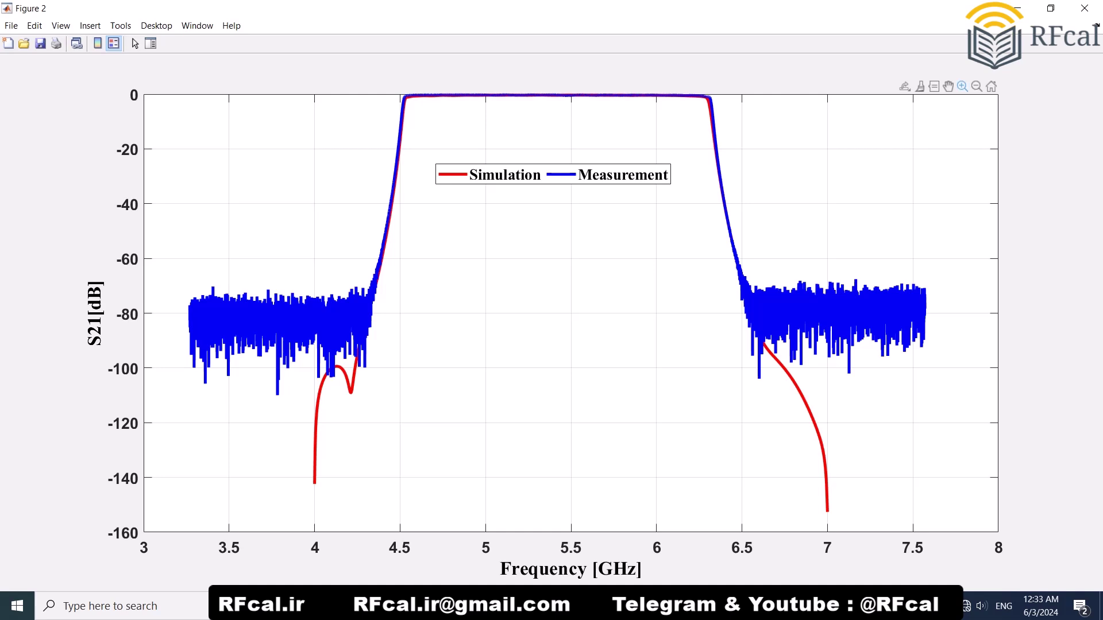
# Step: Compare simulated and measured S21 across the passband, move the legend lower, restore the full plot range, and close the figure
pyautogui.moveTo(554, 103); pyautogui.dragTo(553, 105)
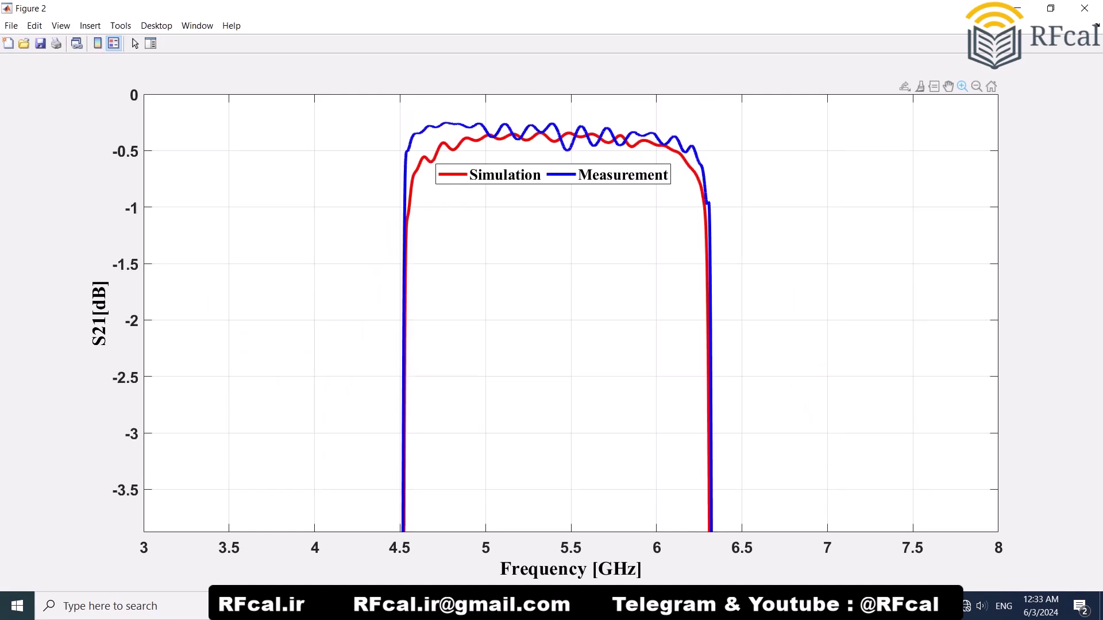
pyautogui.moveTo(553, 174); pyautogui.dragTo(553, 242)
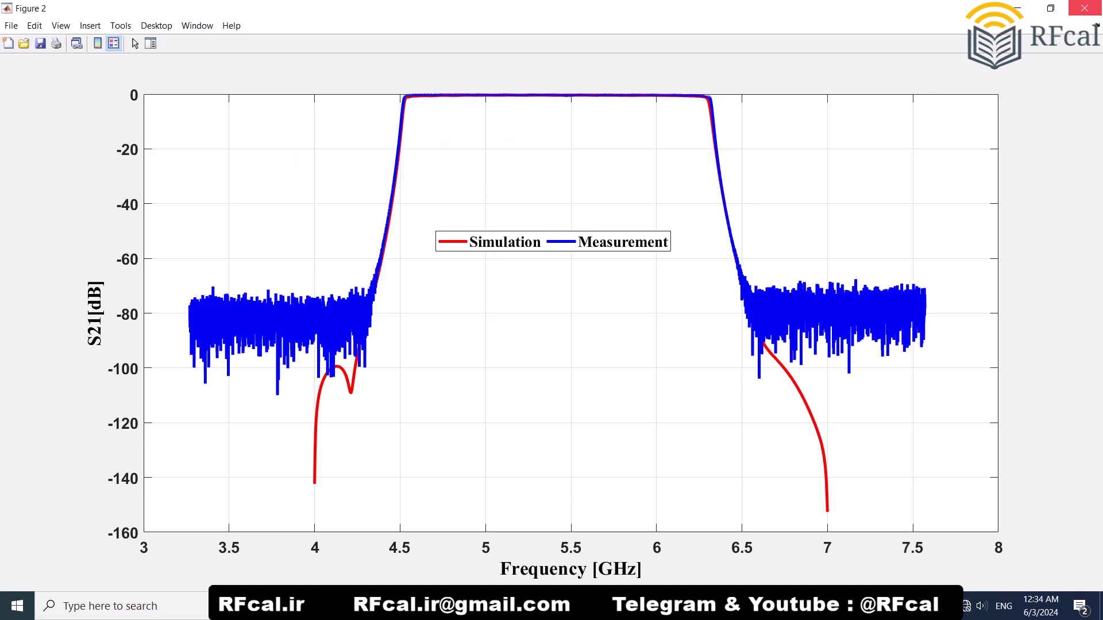
pyautogui.click(1084, 8)
# Step: Examine the S11 simulation and measurement comparison in a maximized figure, close it, and return to the FLT_wave_4.6_6.2 folder
pyautogui.click(882, 70)
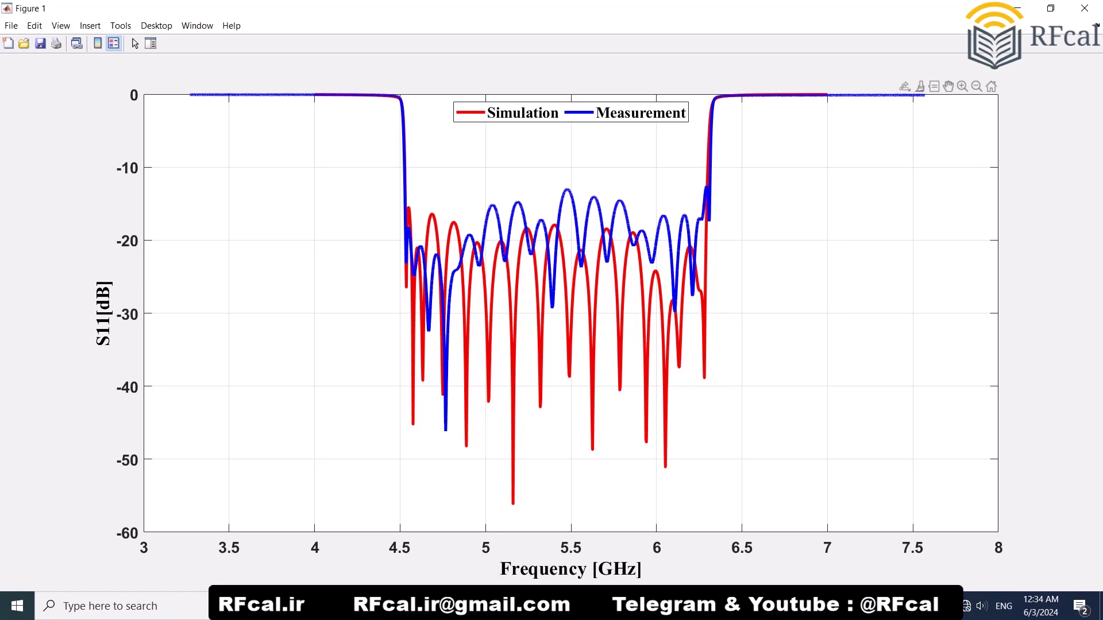
pyautogui.click(1084, 8)
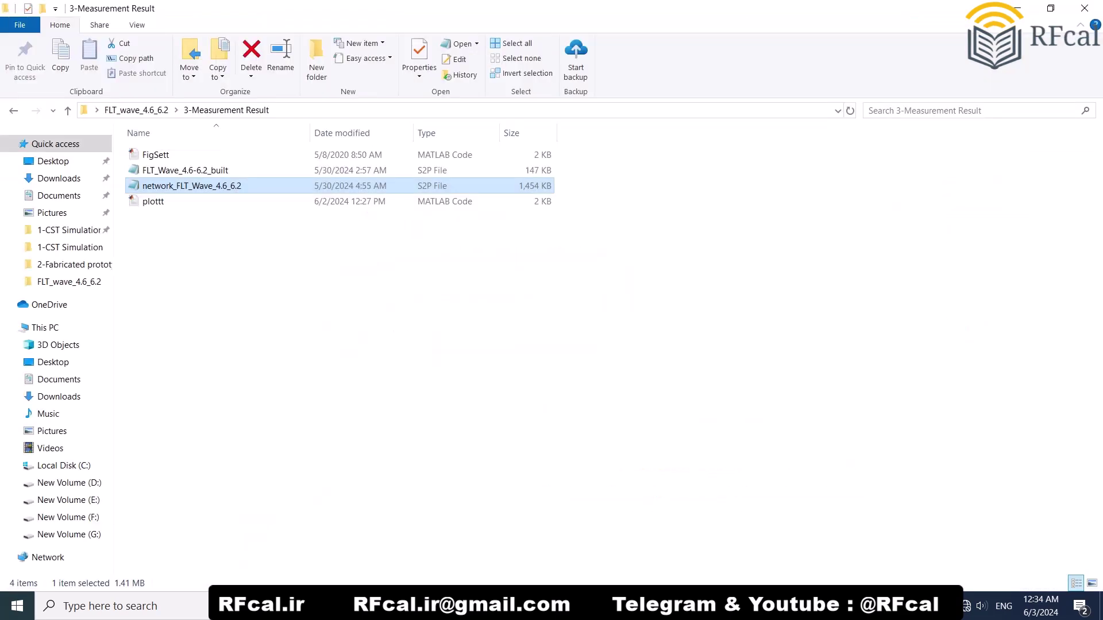
pyautogui.hotkey('alt', 'Left')
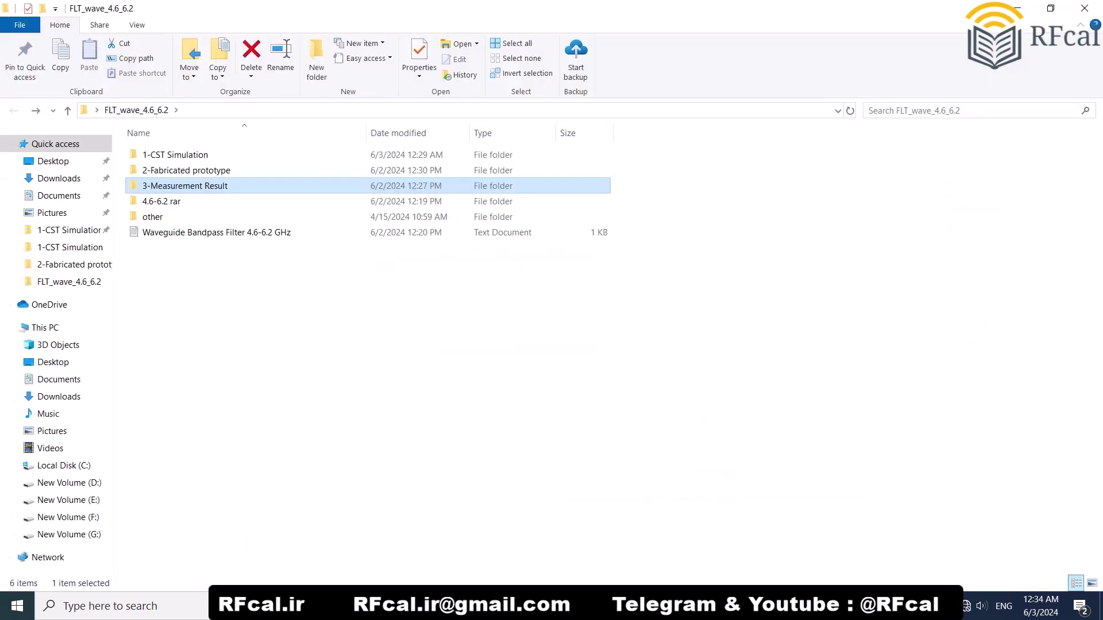